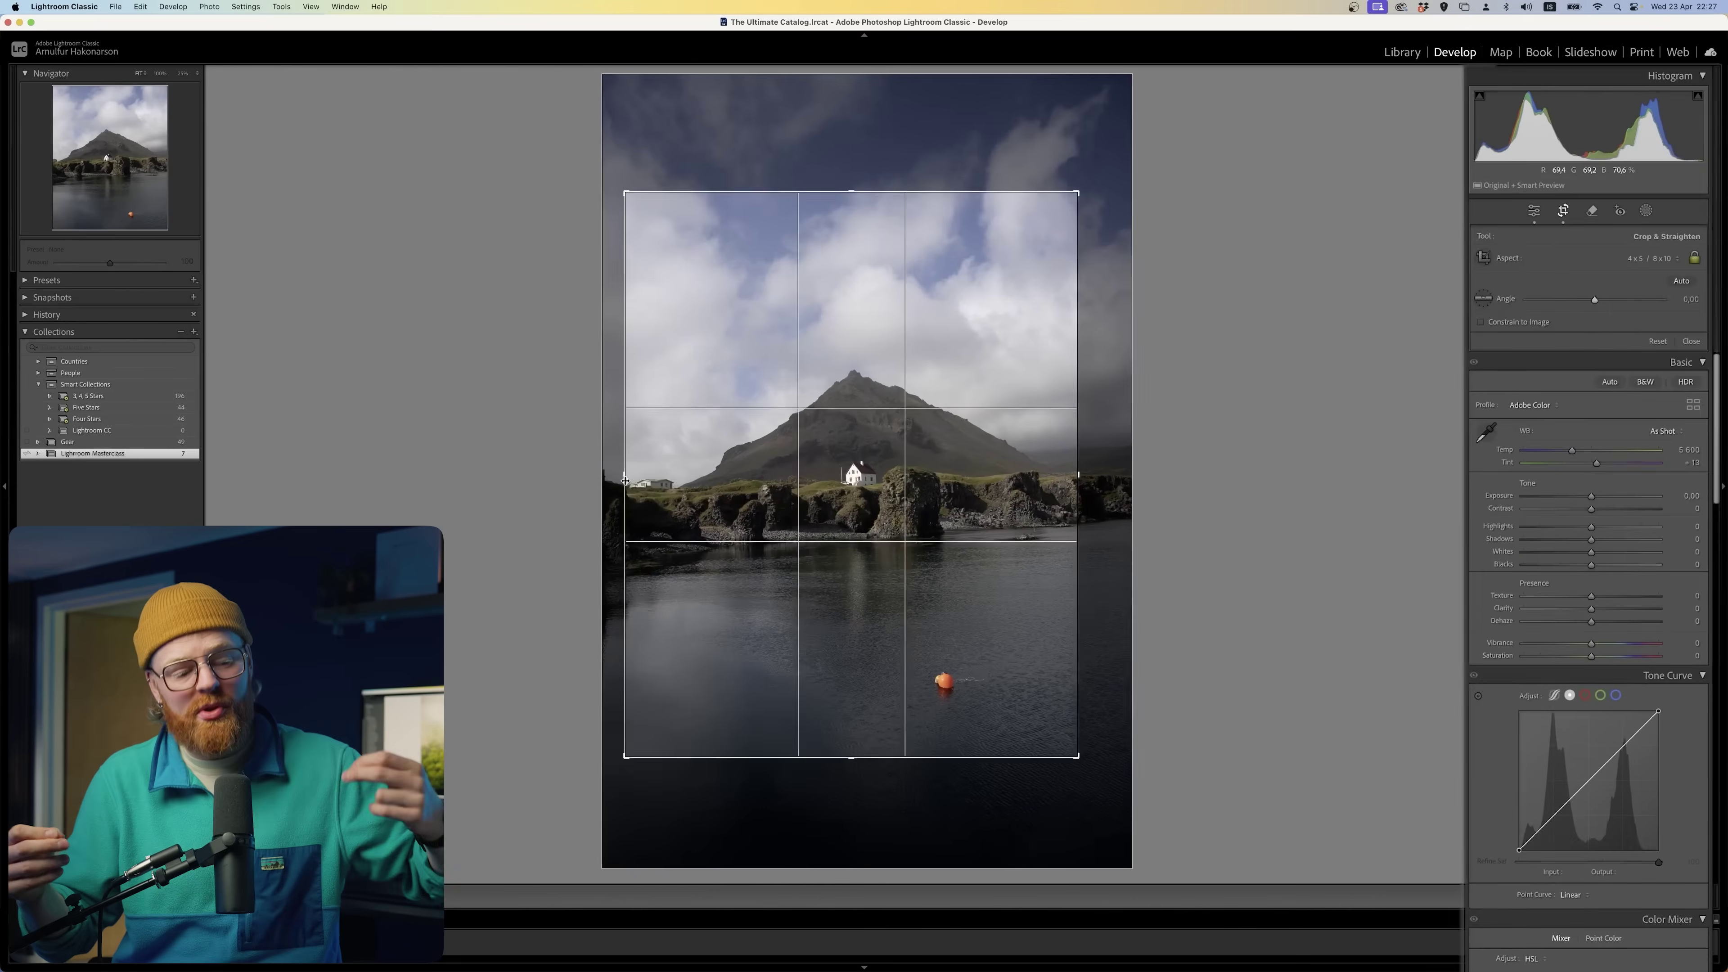
left_click_drag(1091, 476, 1115, 476)
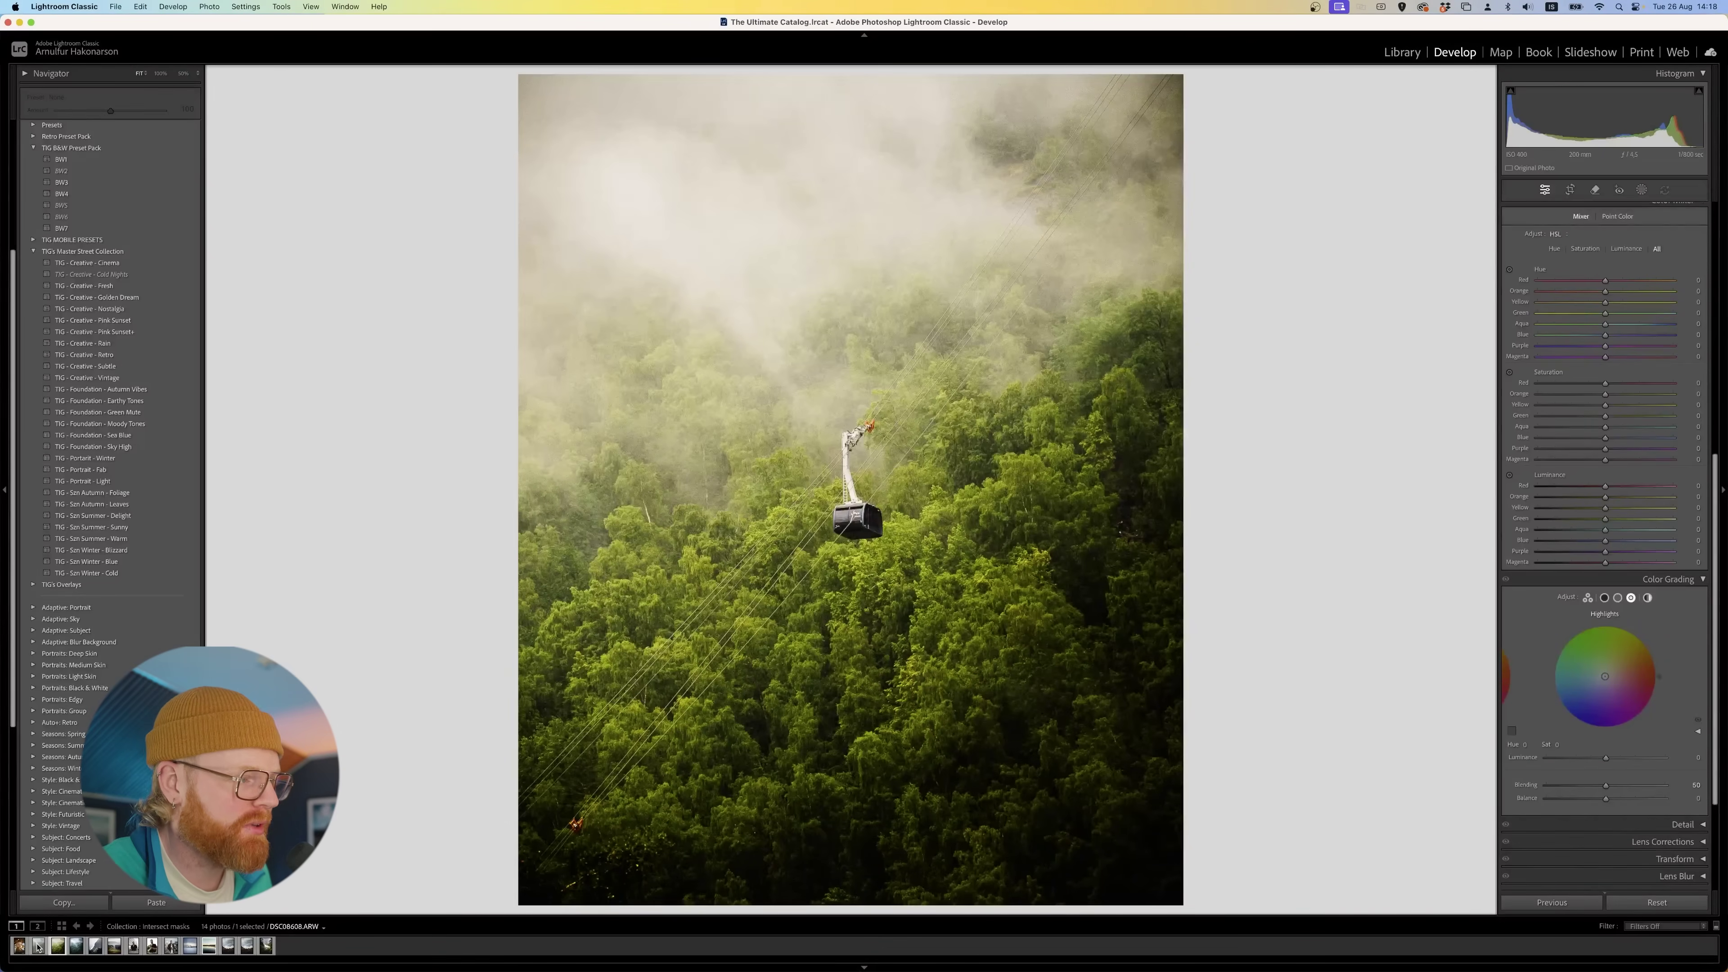
Open the puffin photo and view it with all of its masks turned off.
left_click(78, 947)
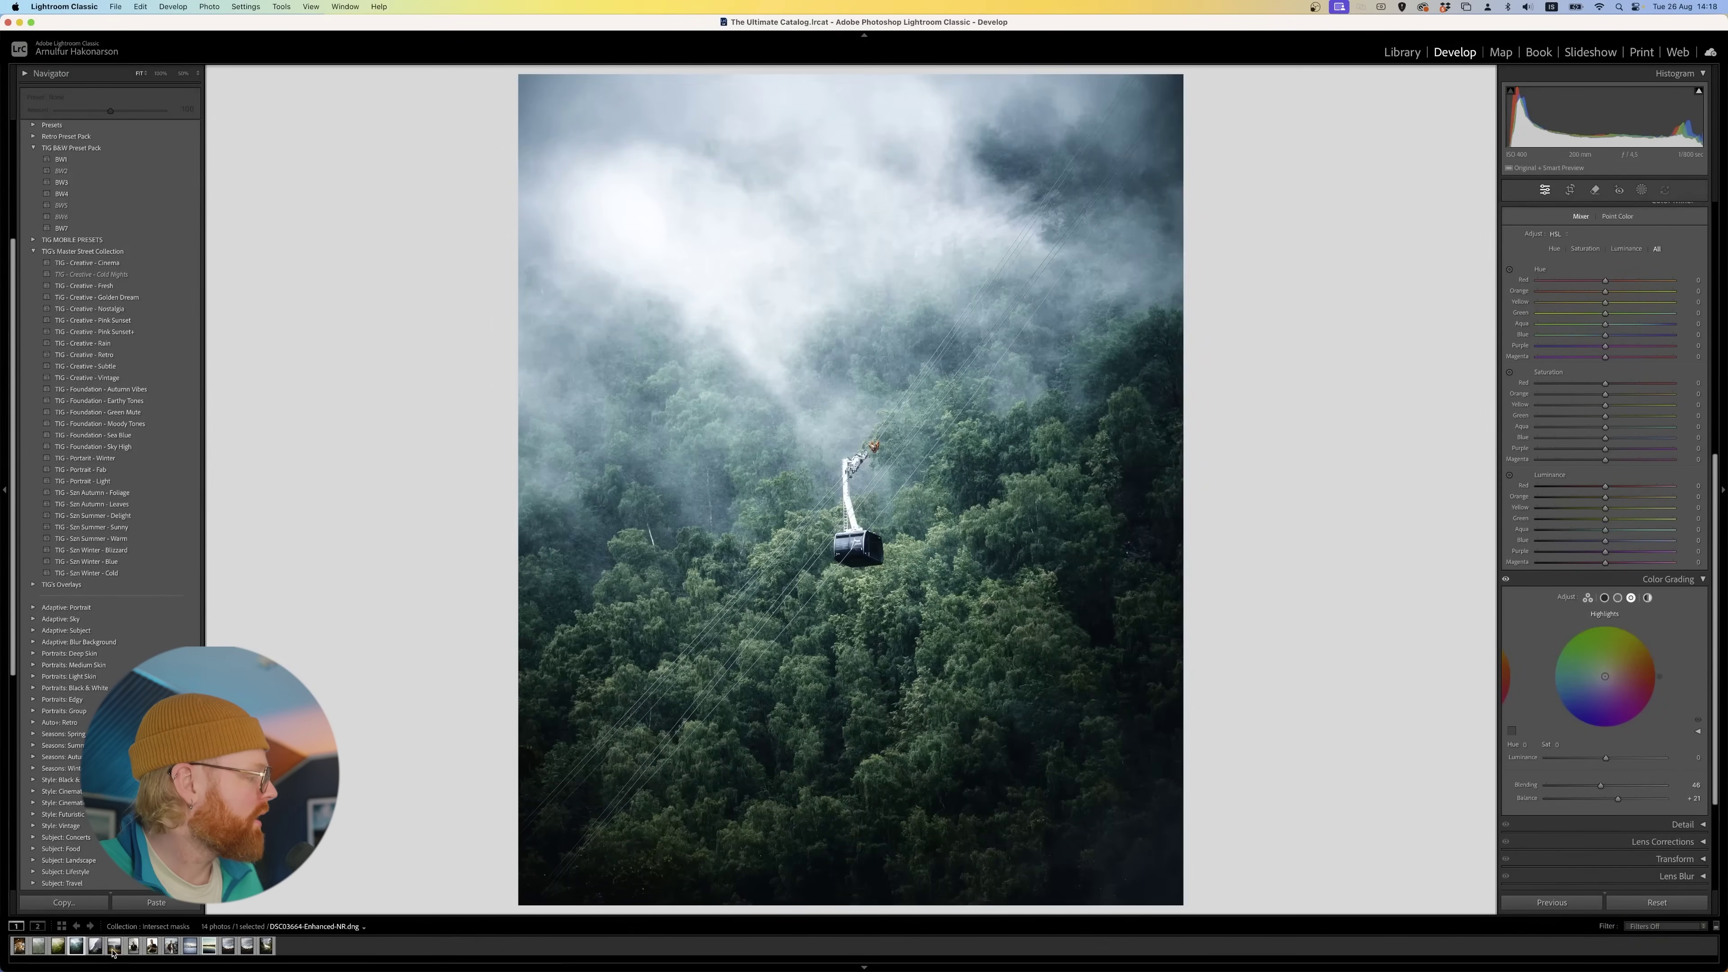
left_click(97, 950)
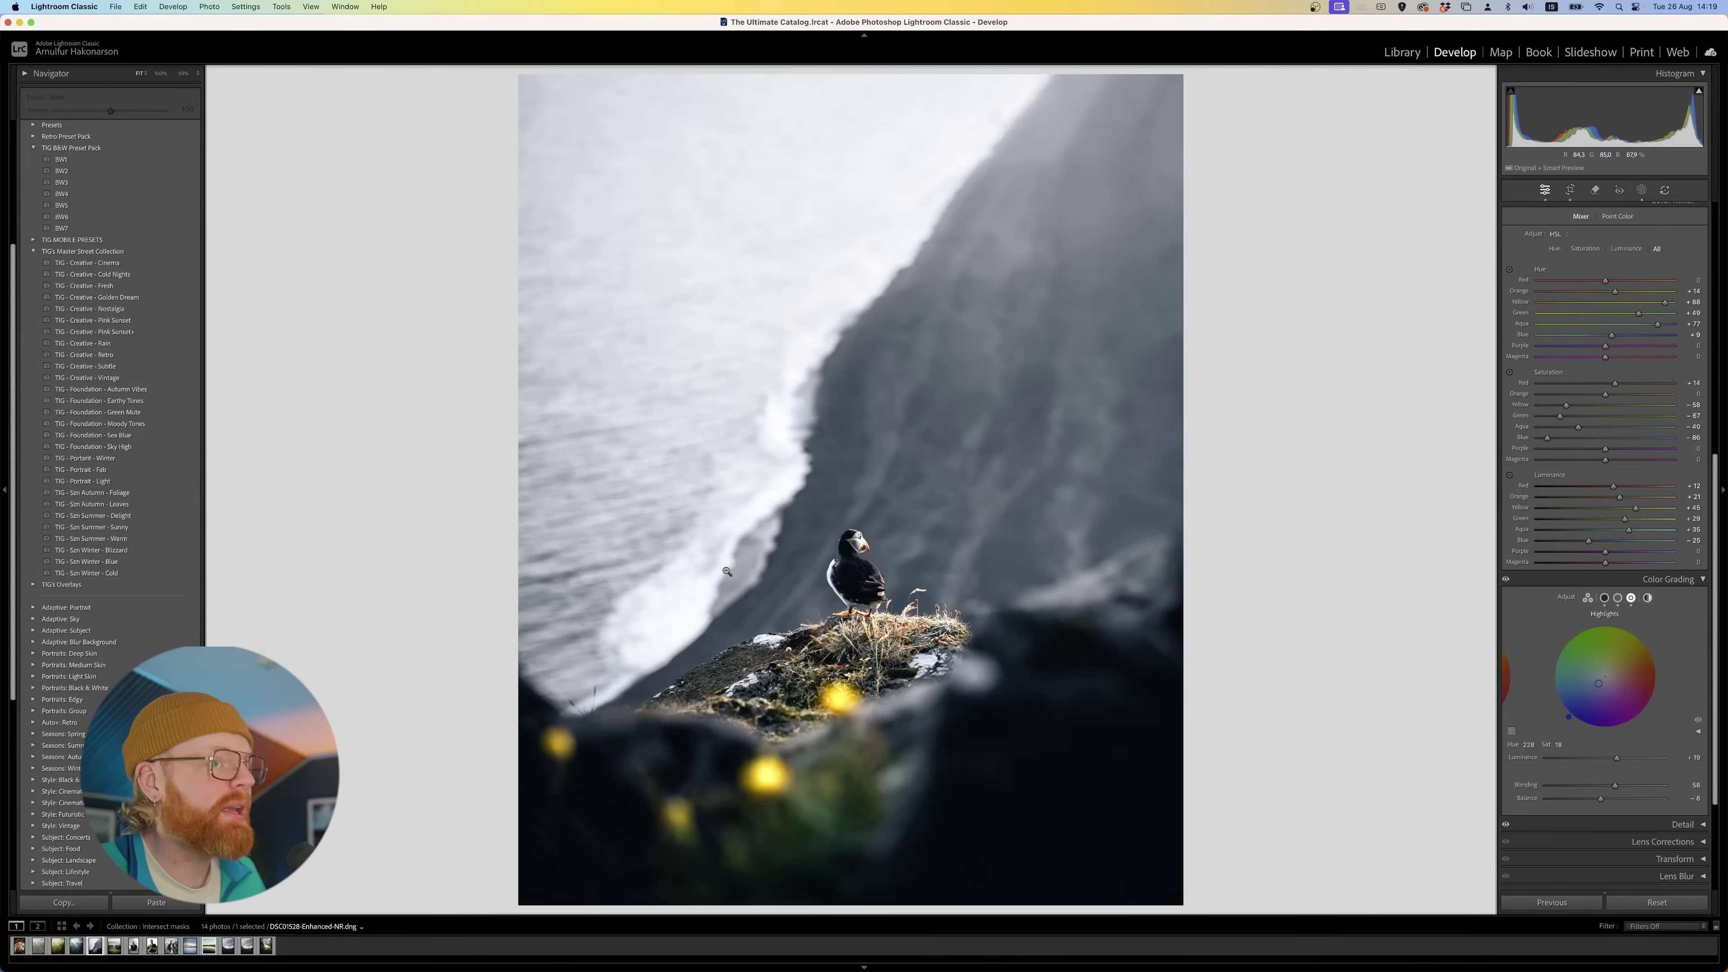
left_click(1641, 190)
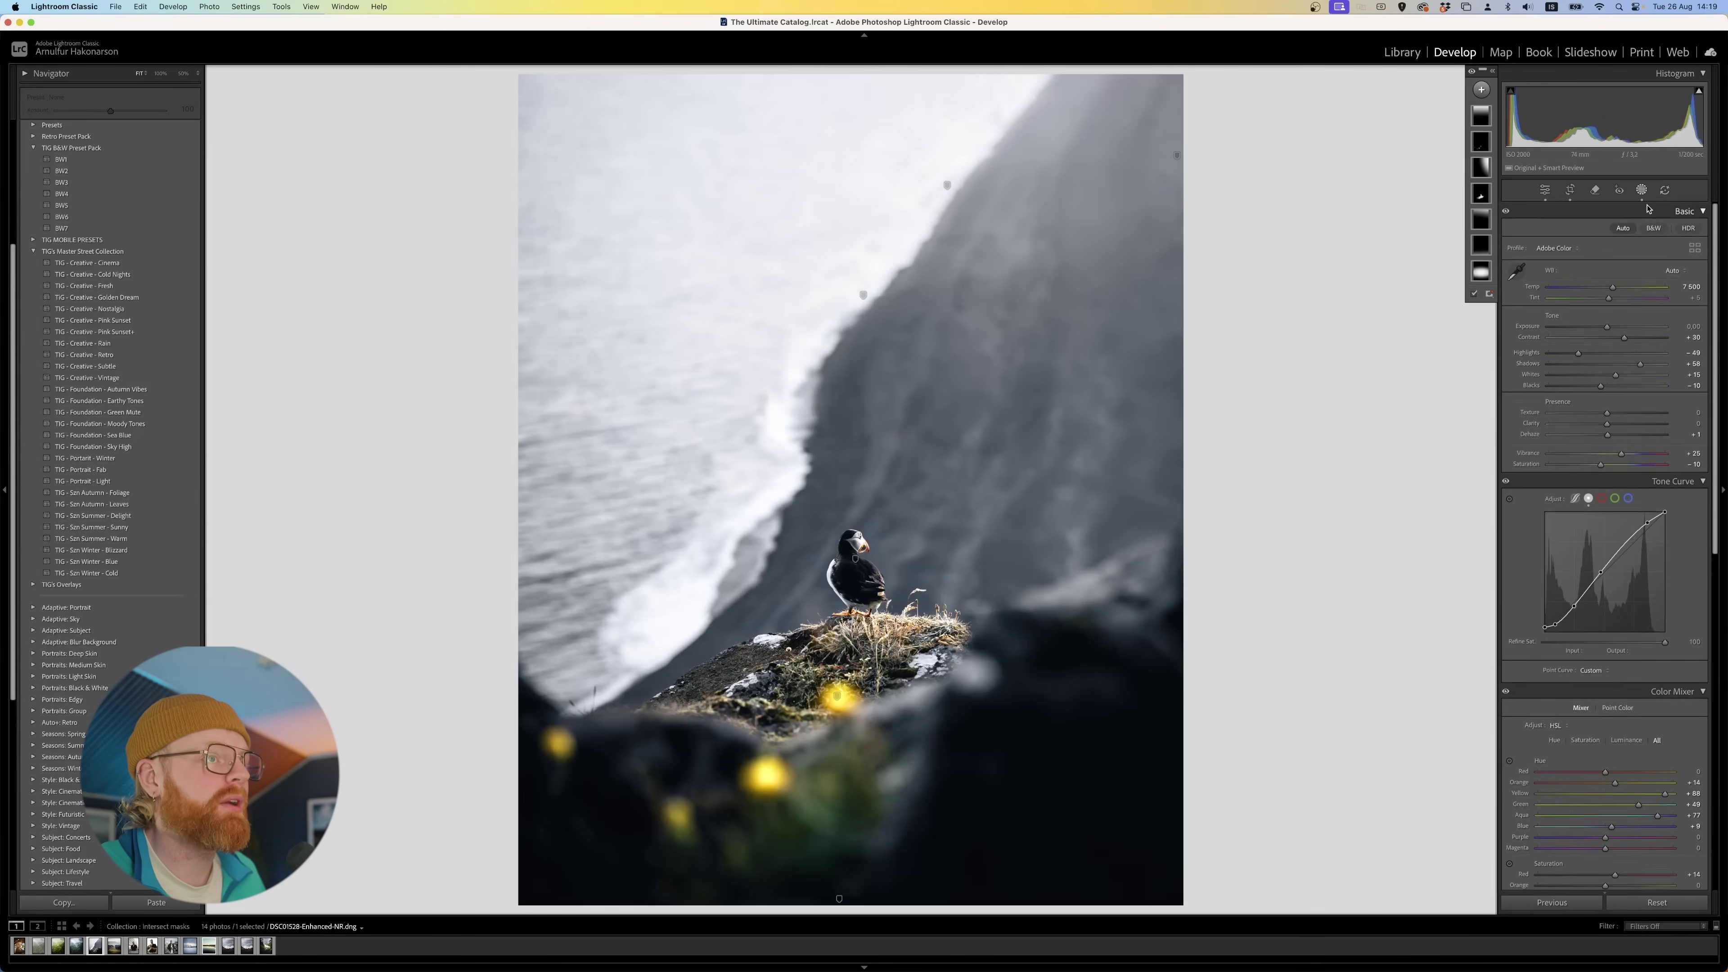
left_click(1471, 72)
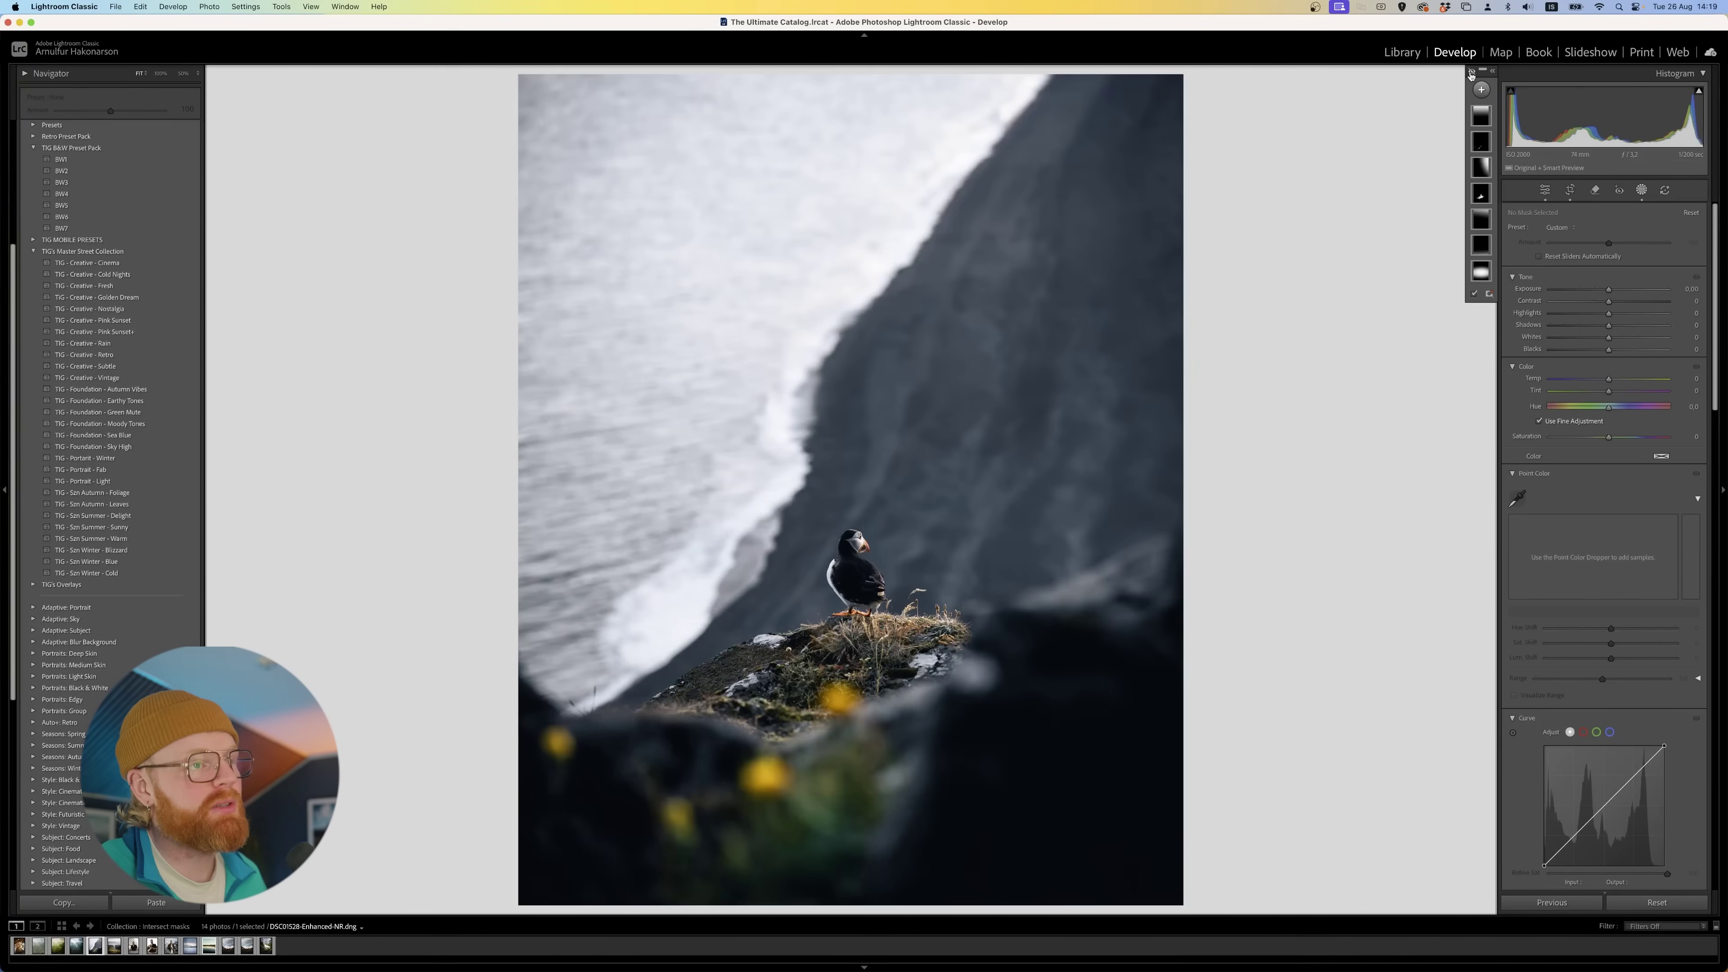
Try a wider crop on the puffin photo, compare it with the original crop, and restore the original.
key("r")
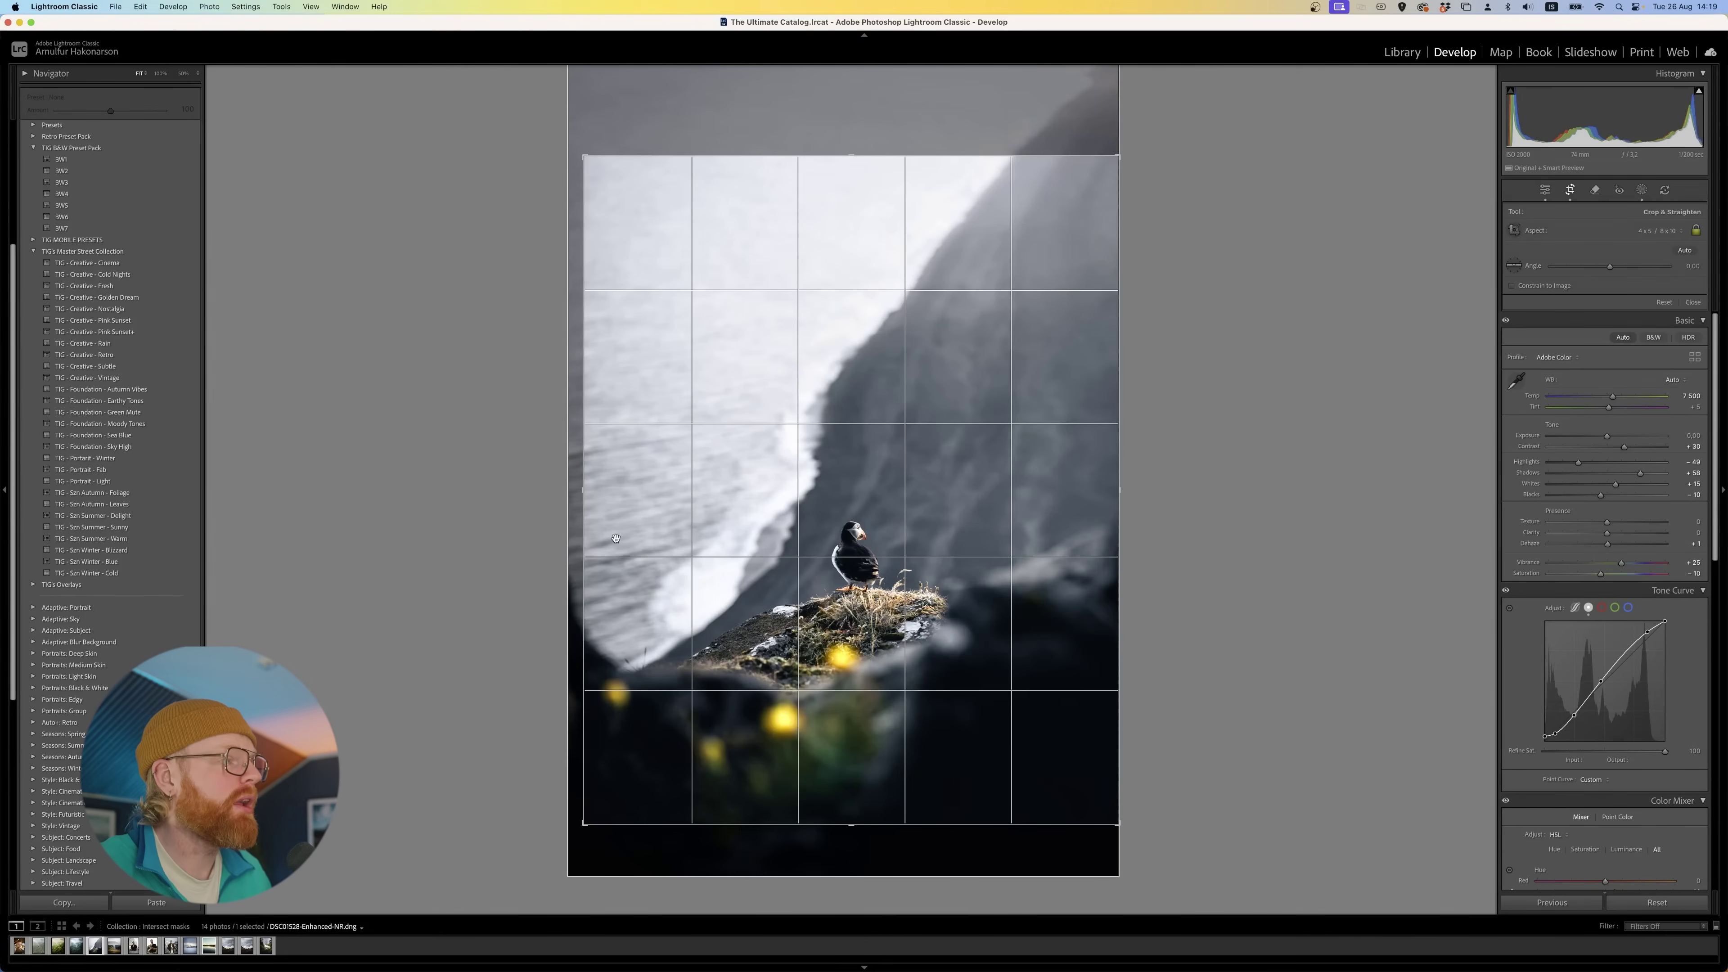
left_click_drag(584, 155, 538, 130)
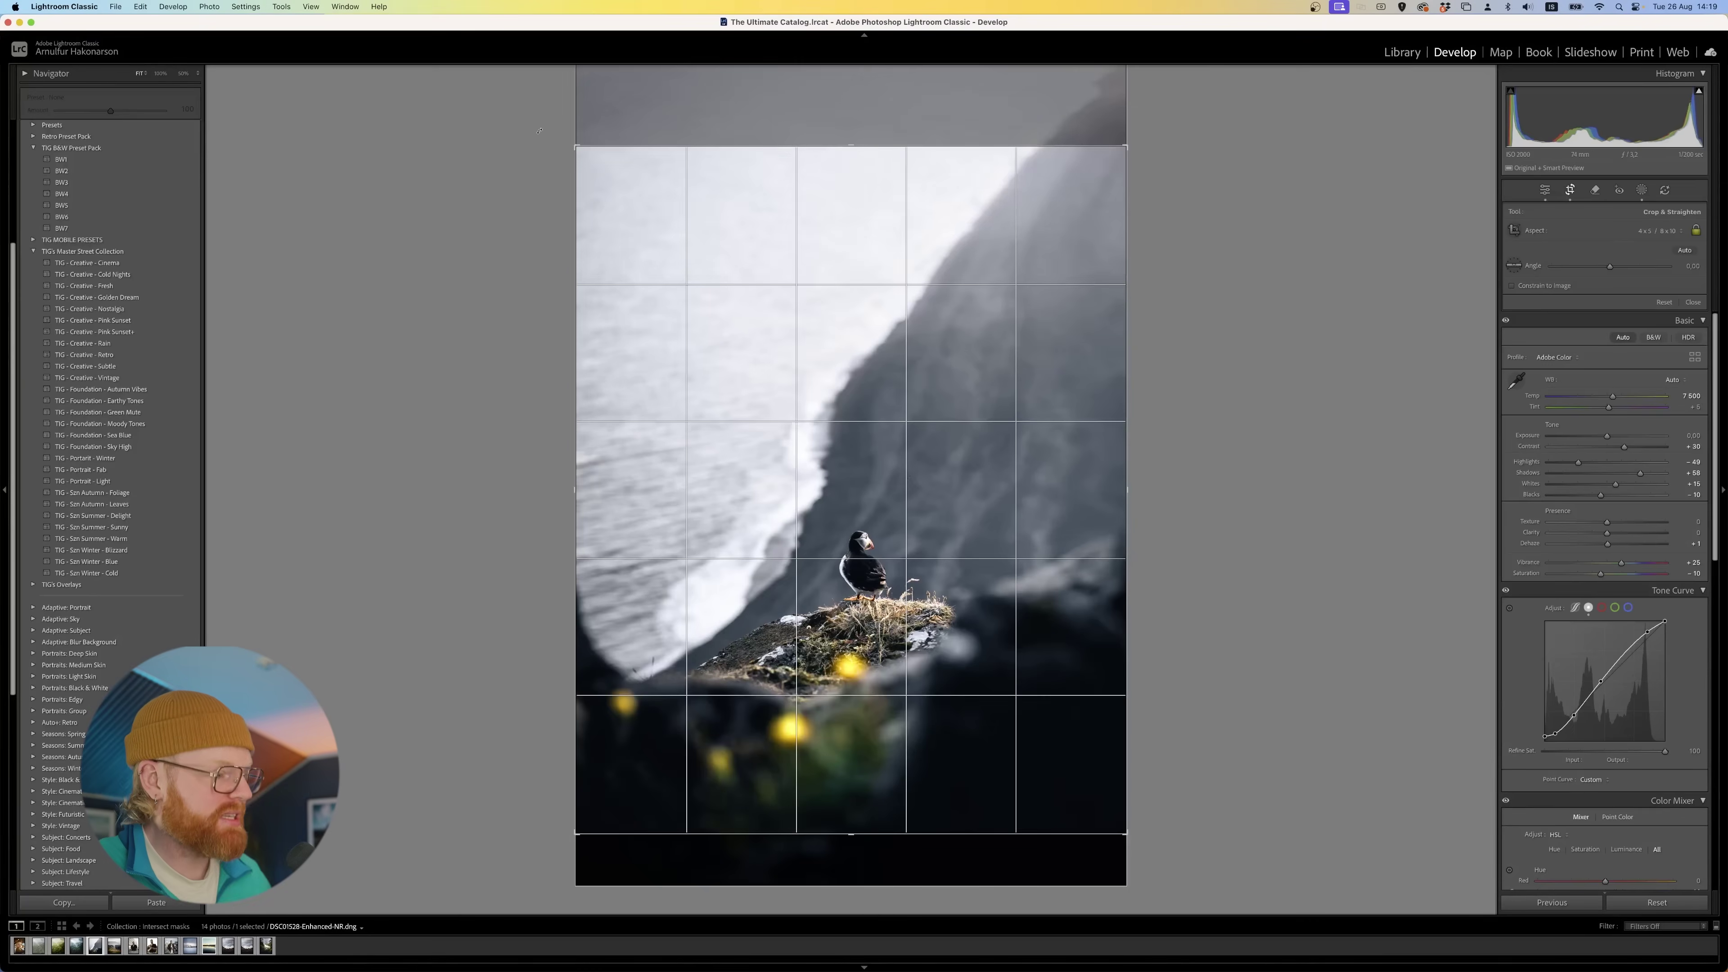
key("Return")
key("super+z")
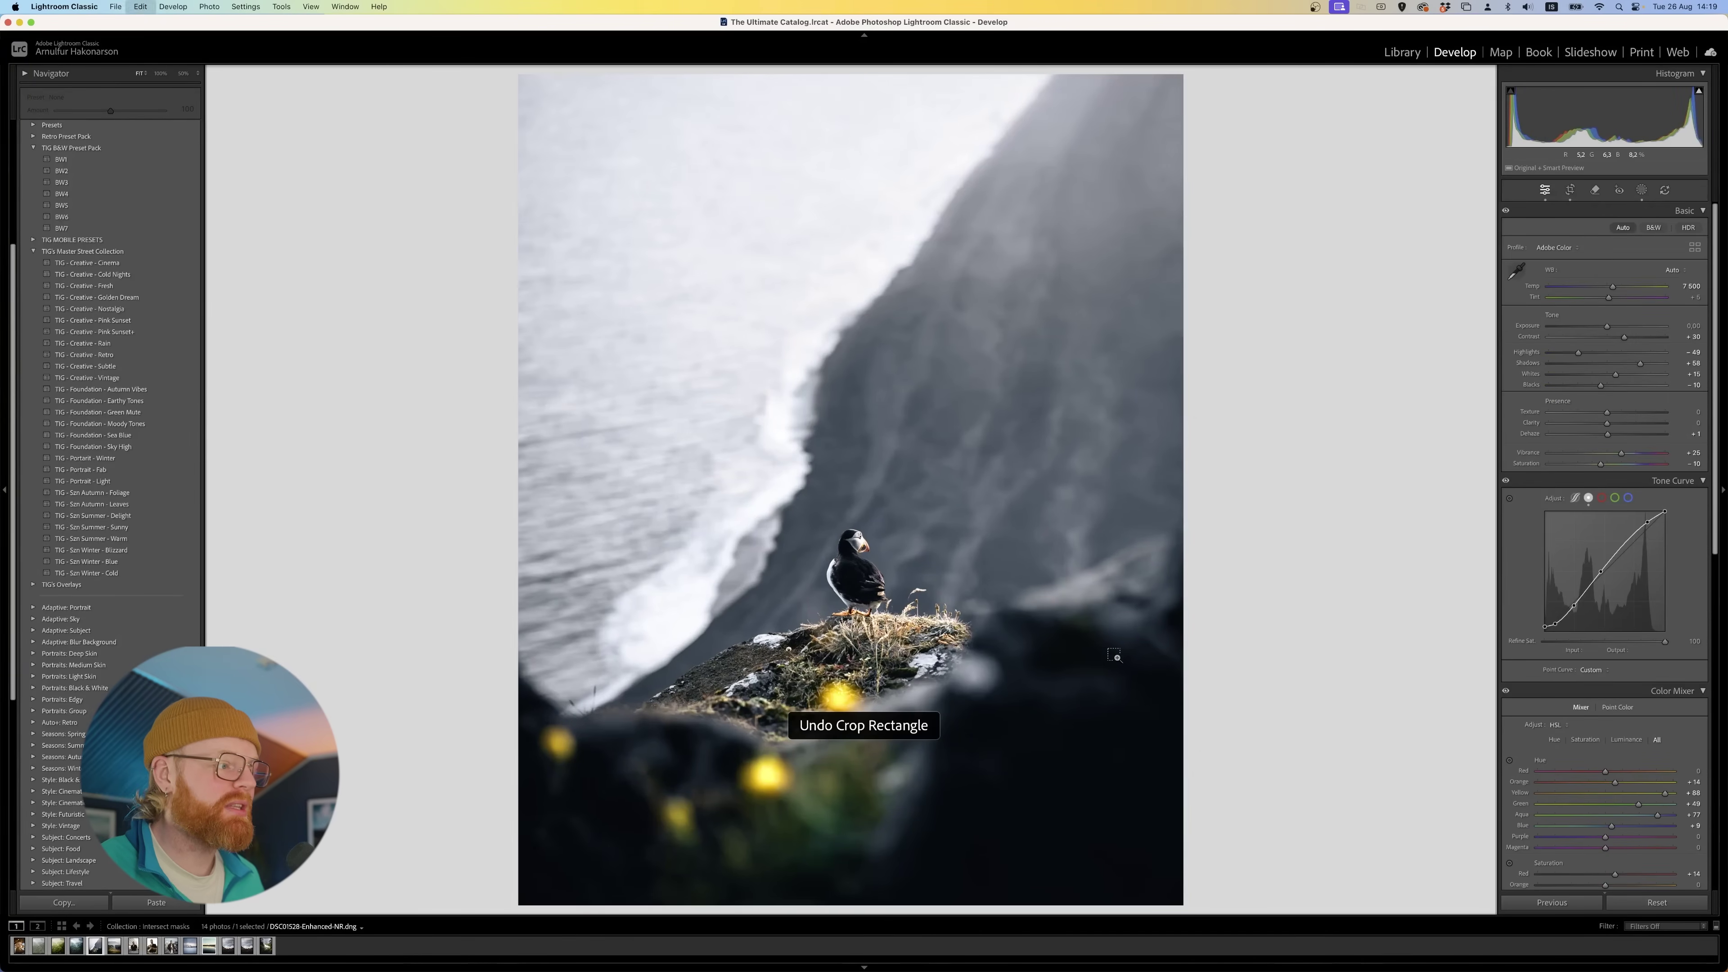
key("super+shift+z")
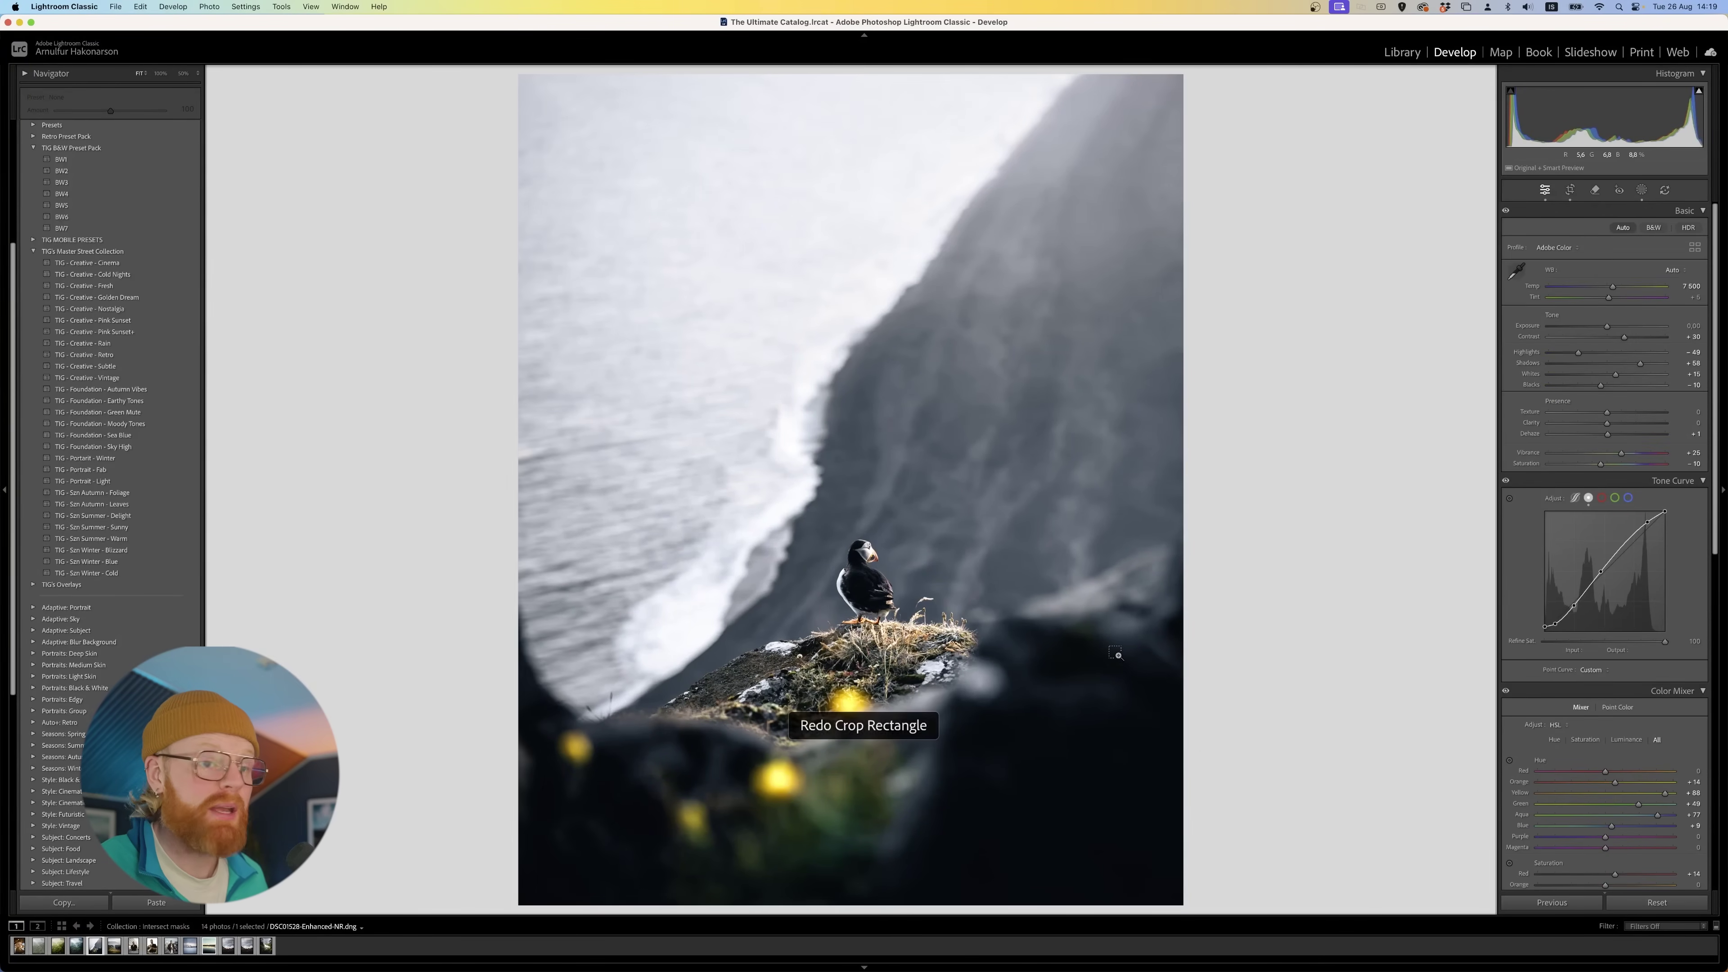
key("super+z")
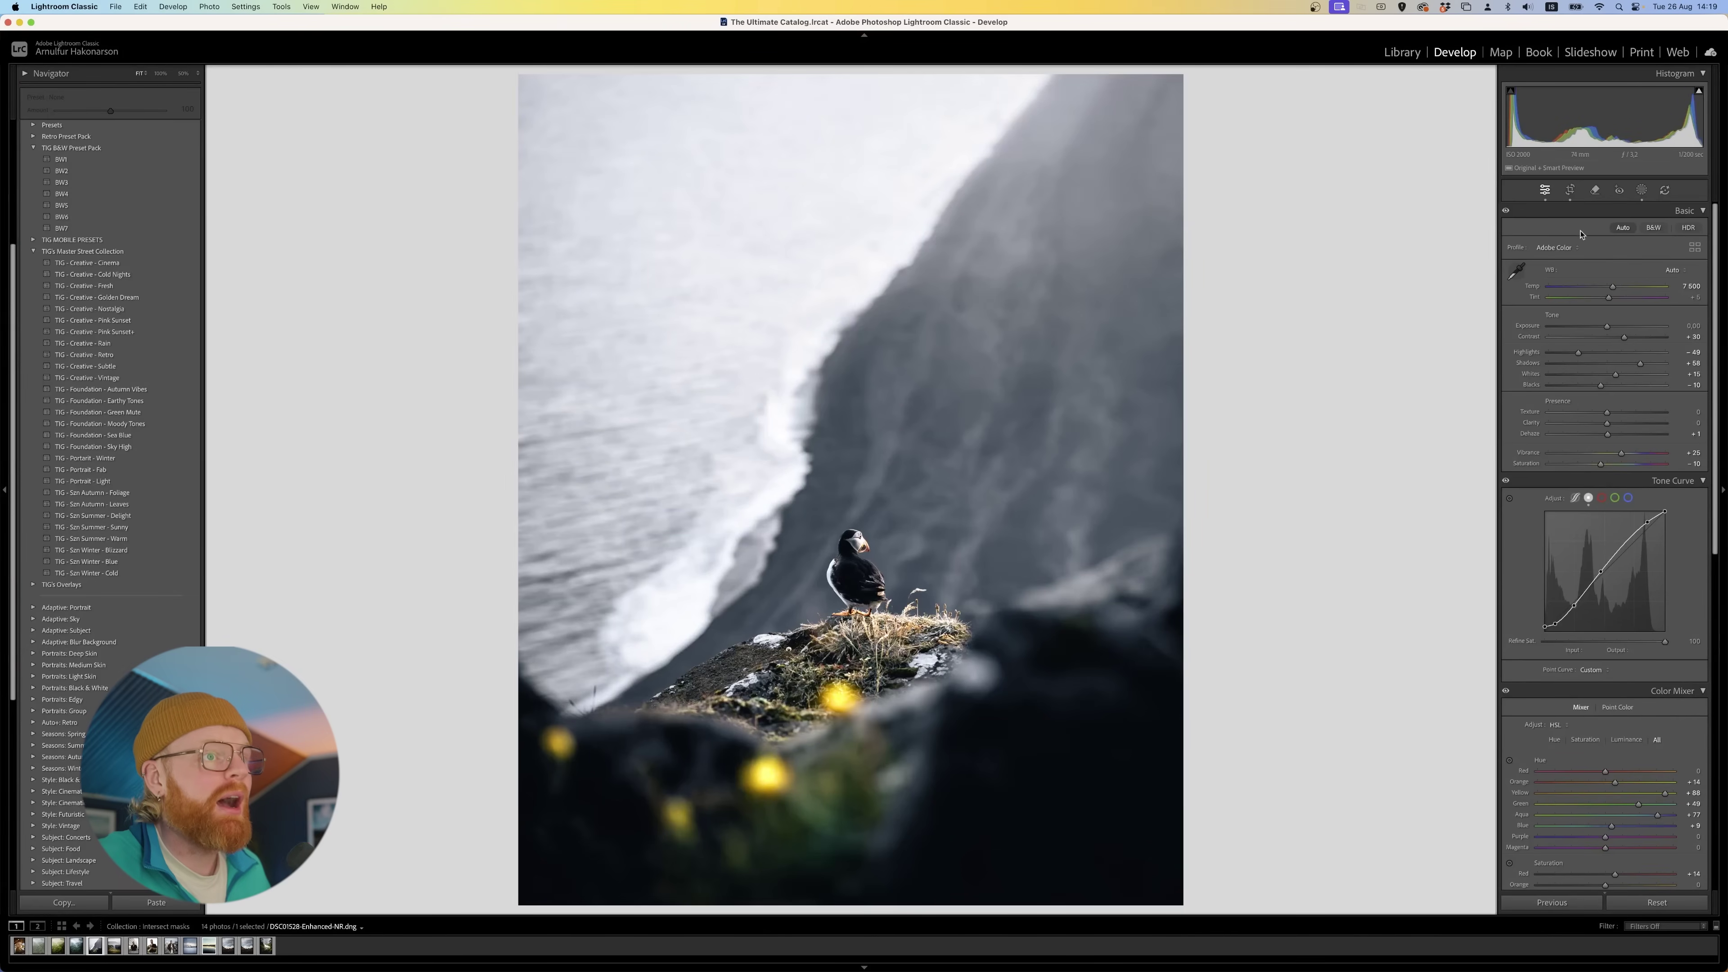
key("r")
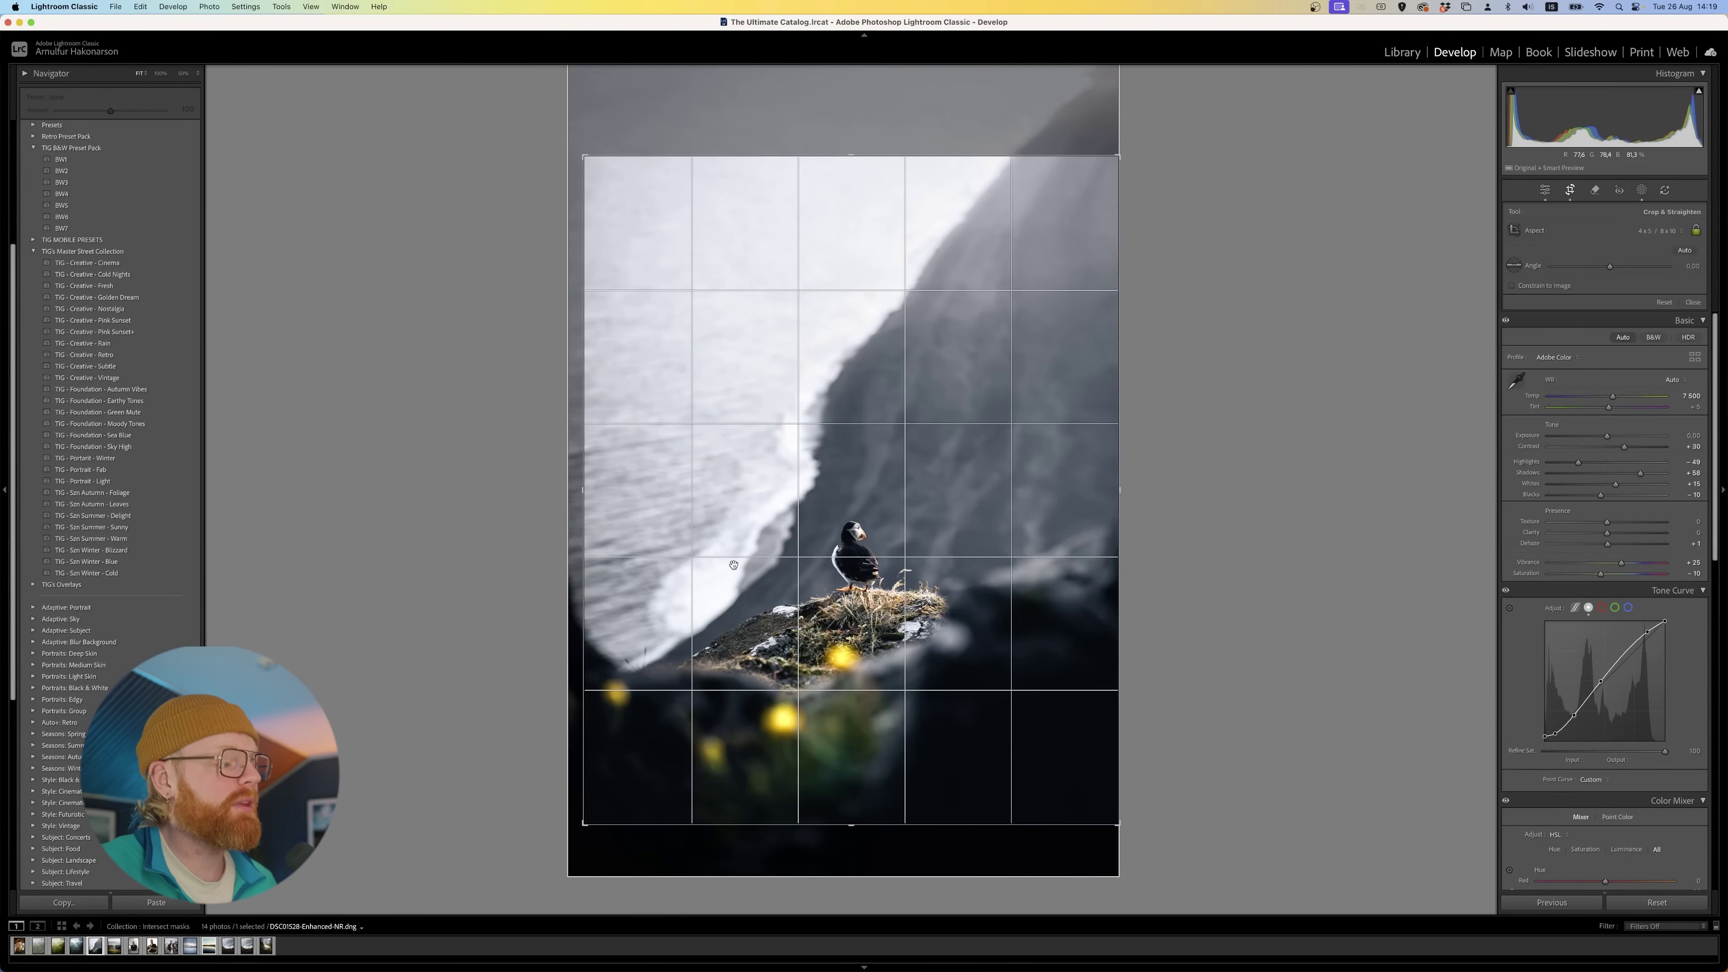
key("Return")
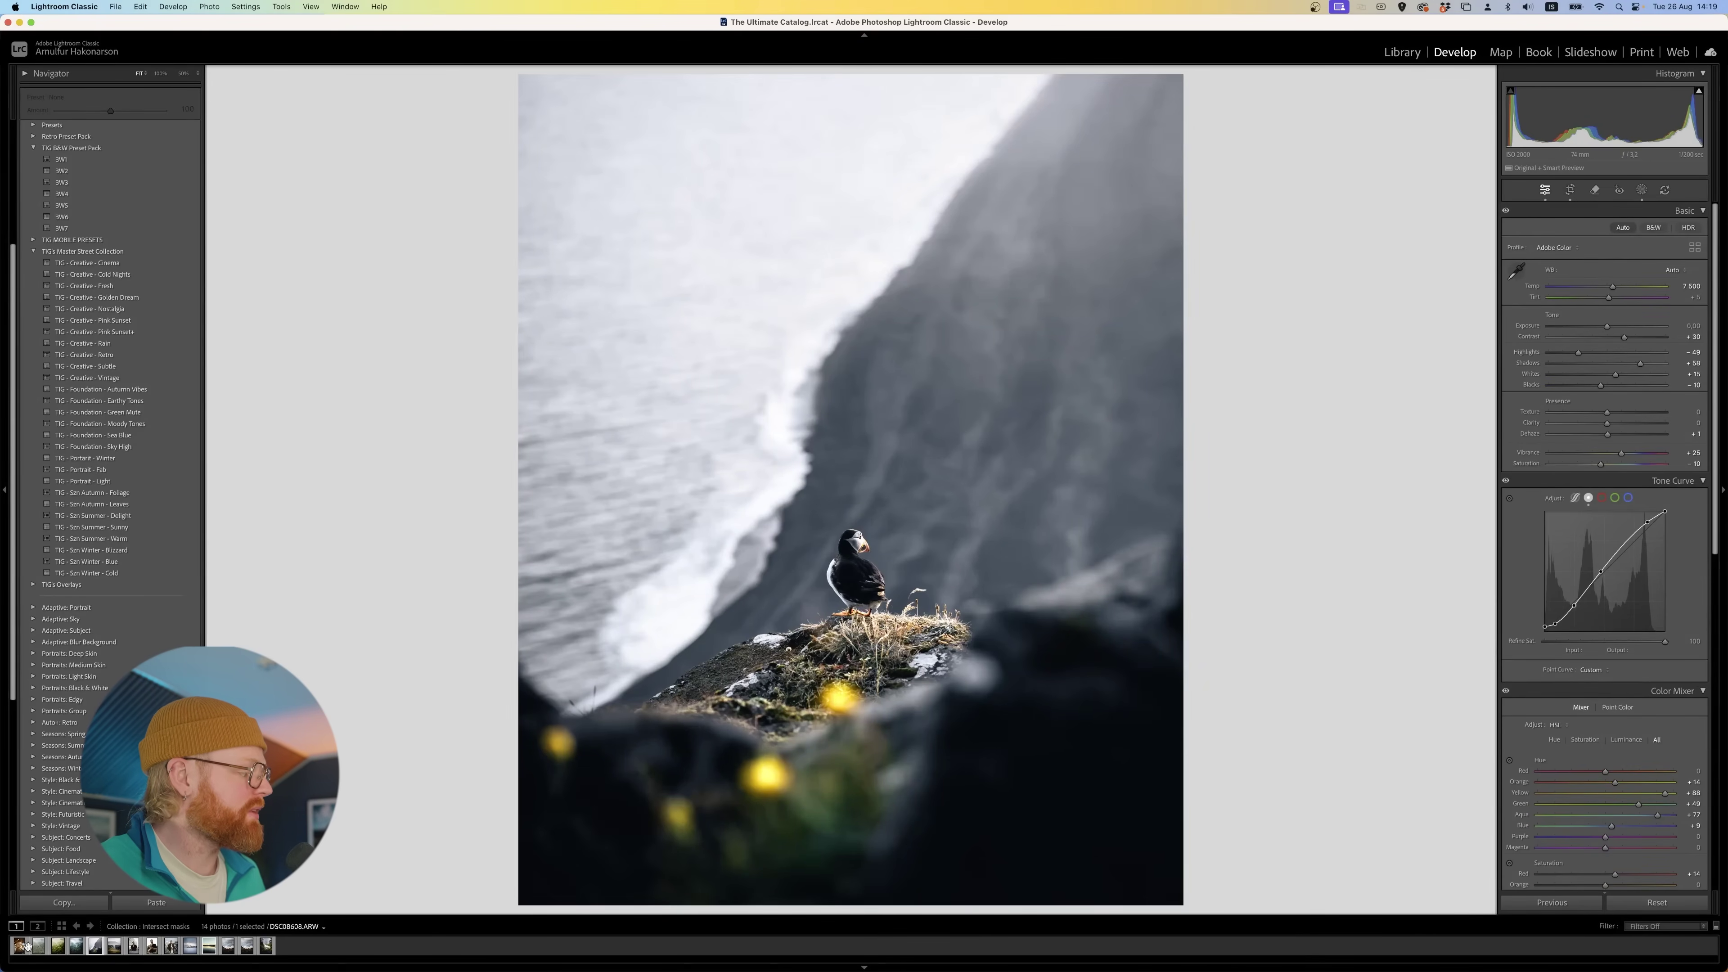
Open the unedited misty cable car photo and shift its crop to include the branches at the bottom of the scene.
left_click(42, 948)
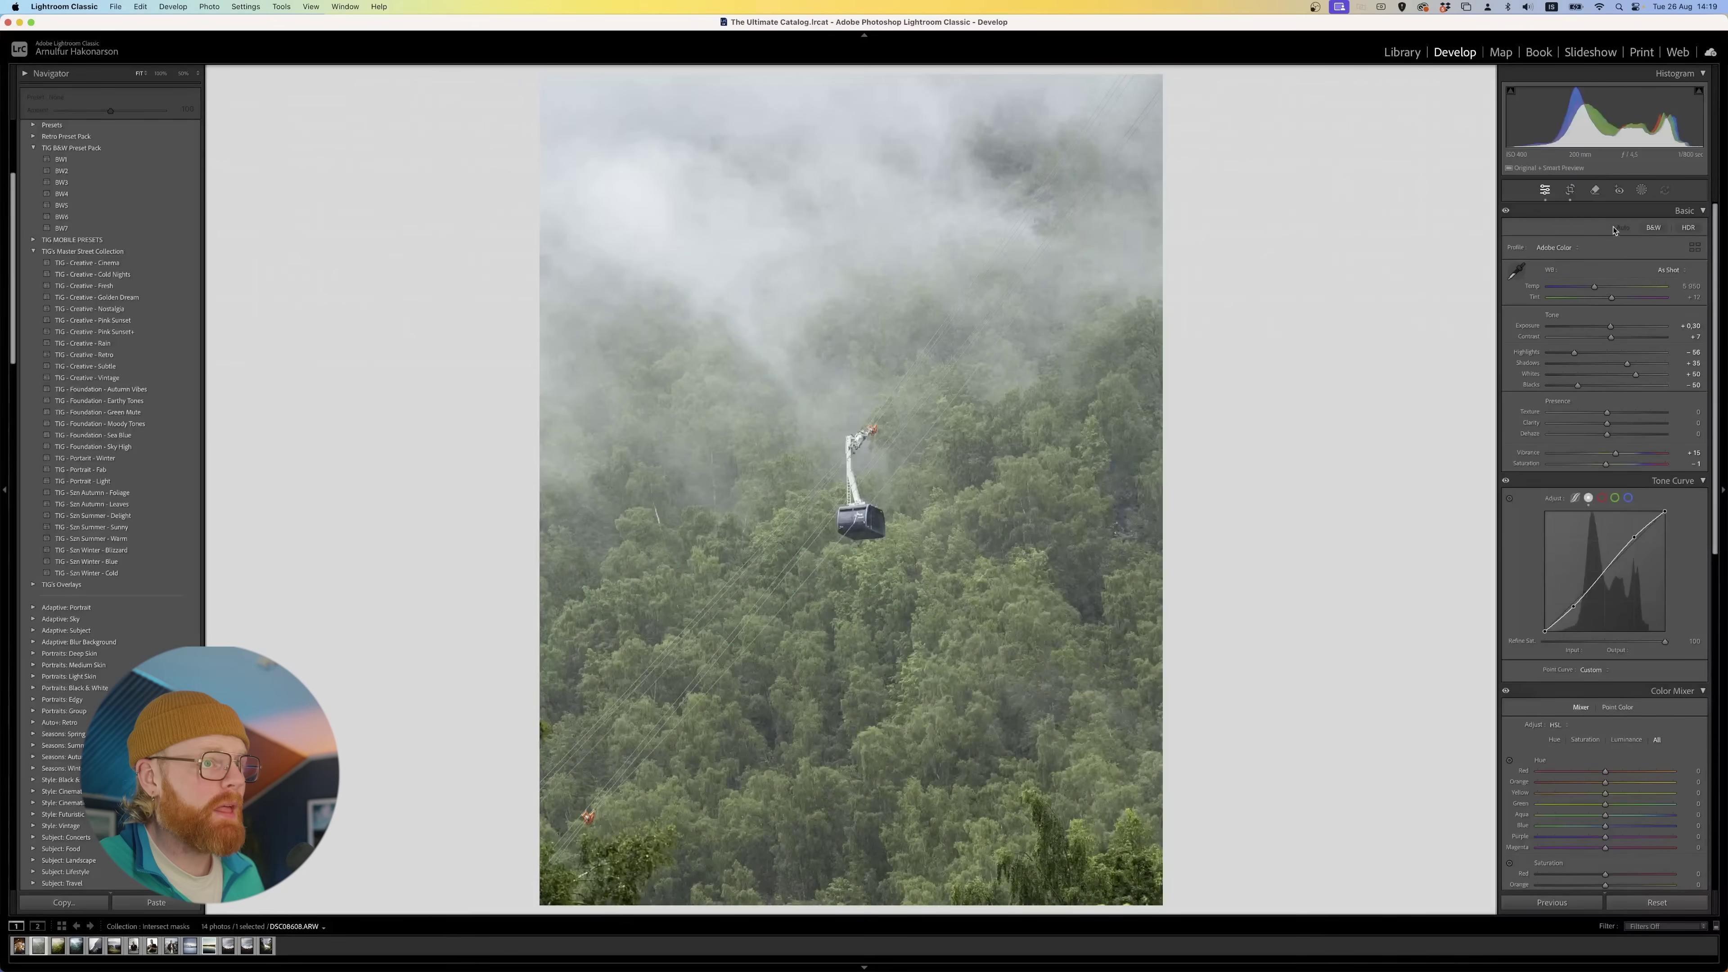
left_click(1570, 190)
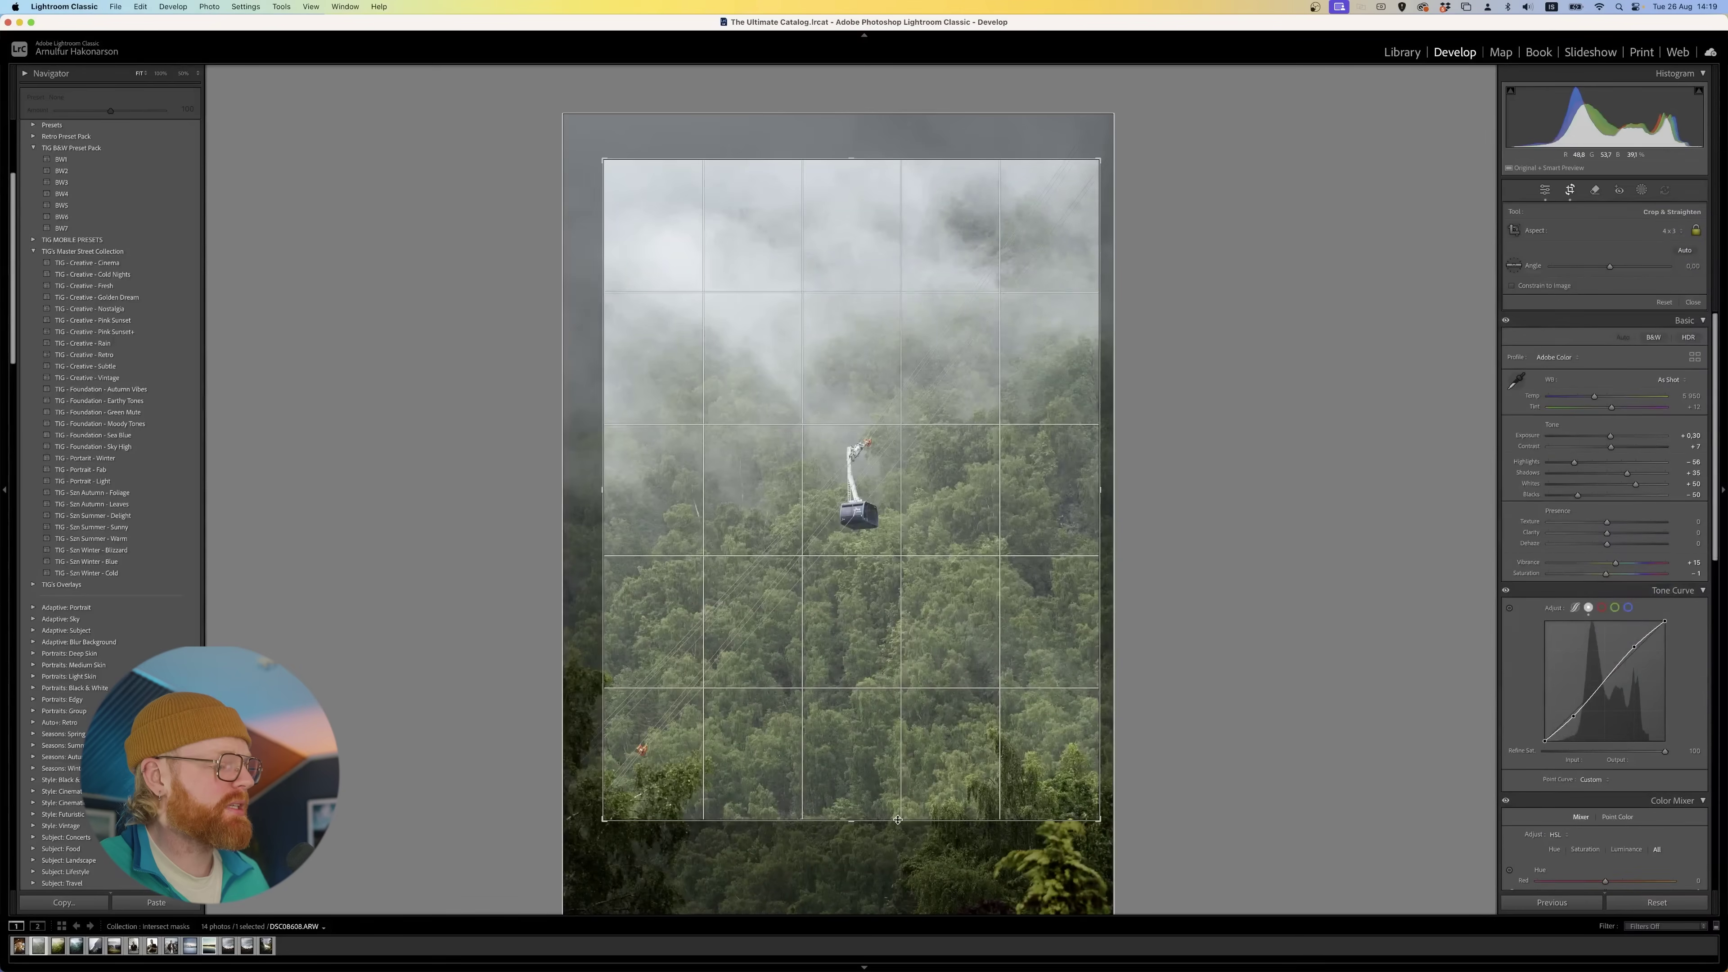
key("Return")
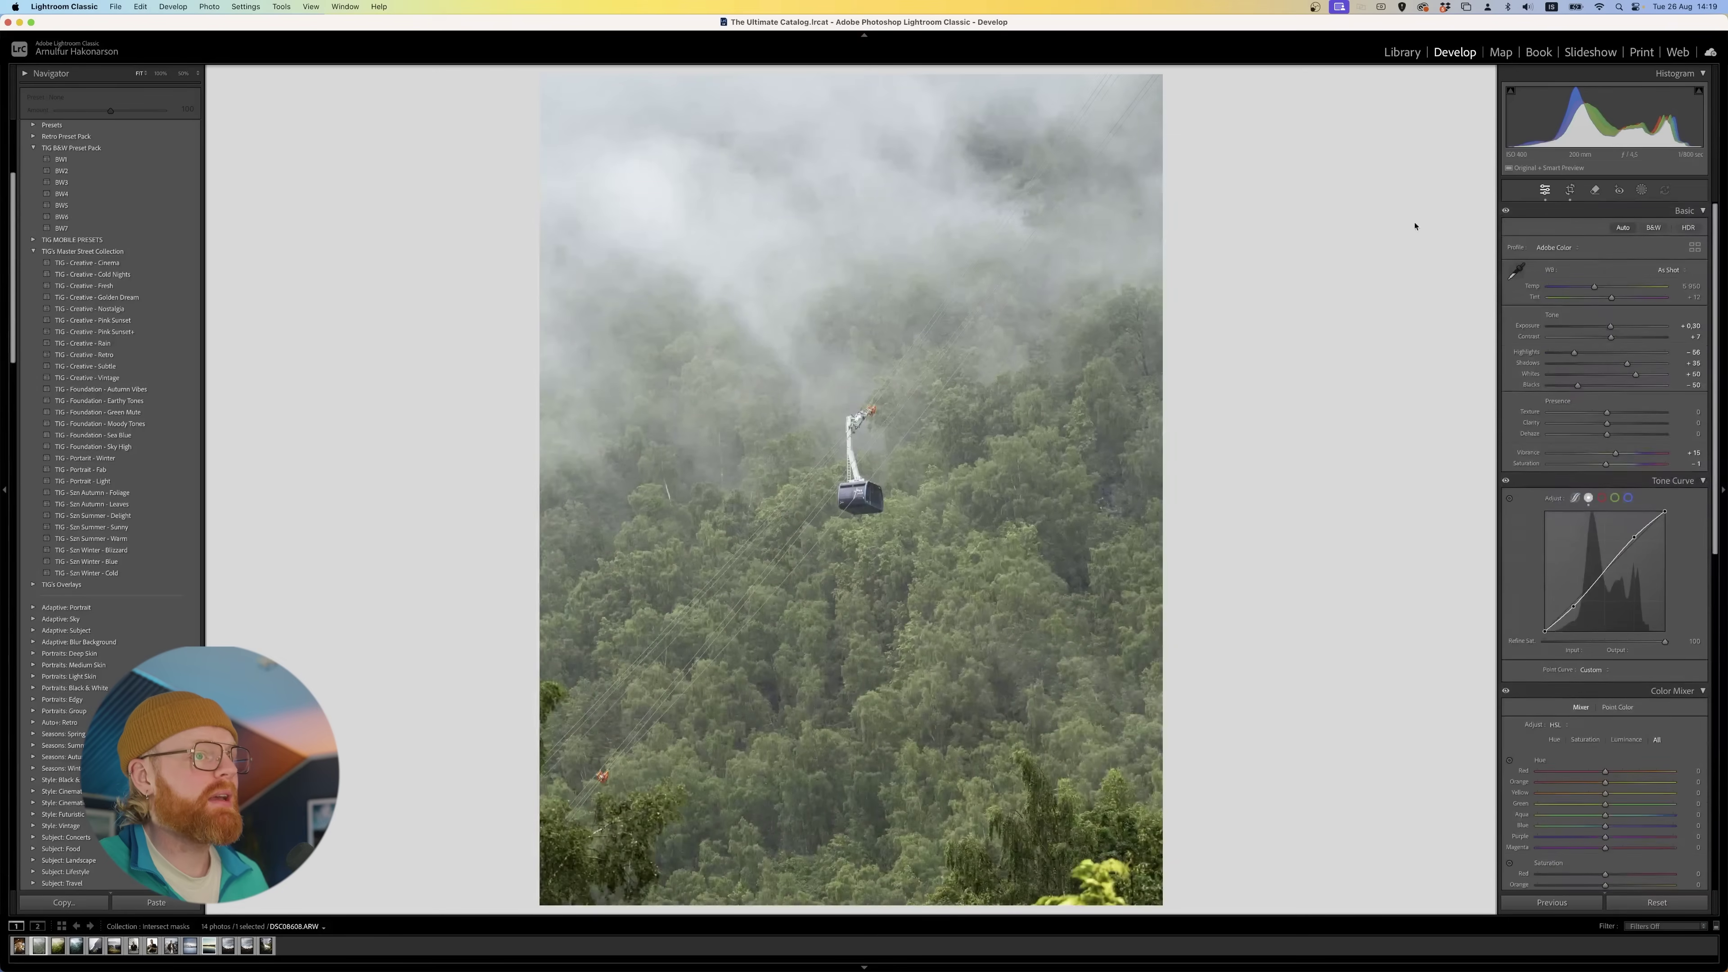
Try tightening the cable car photo's crop to exclude the foreground branches, and undo the crop change.
left_click(1570, 190)
left_click_drag(891, 842, 892, 756)
key("Return")
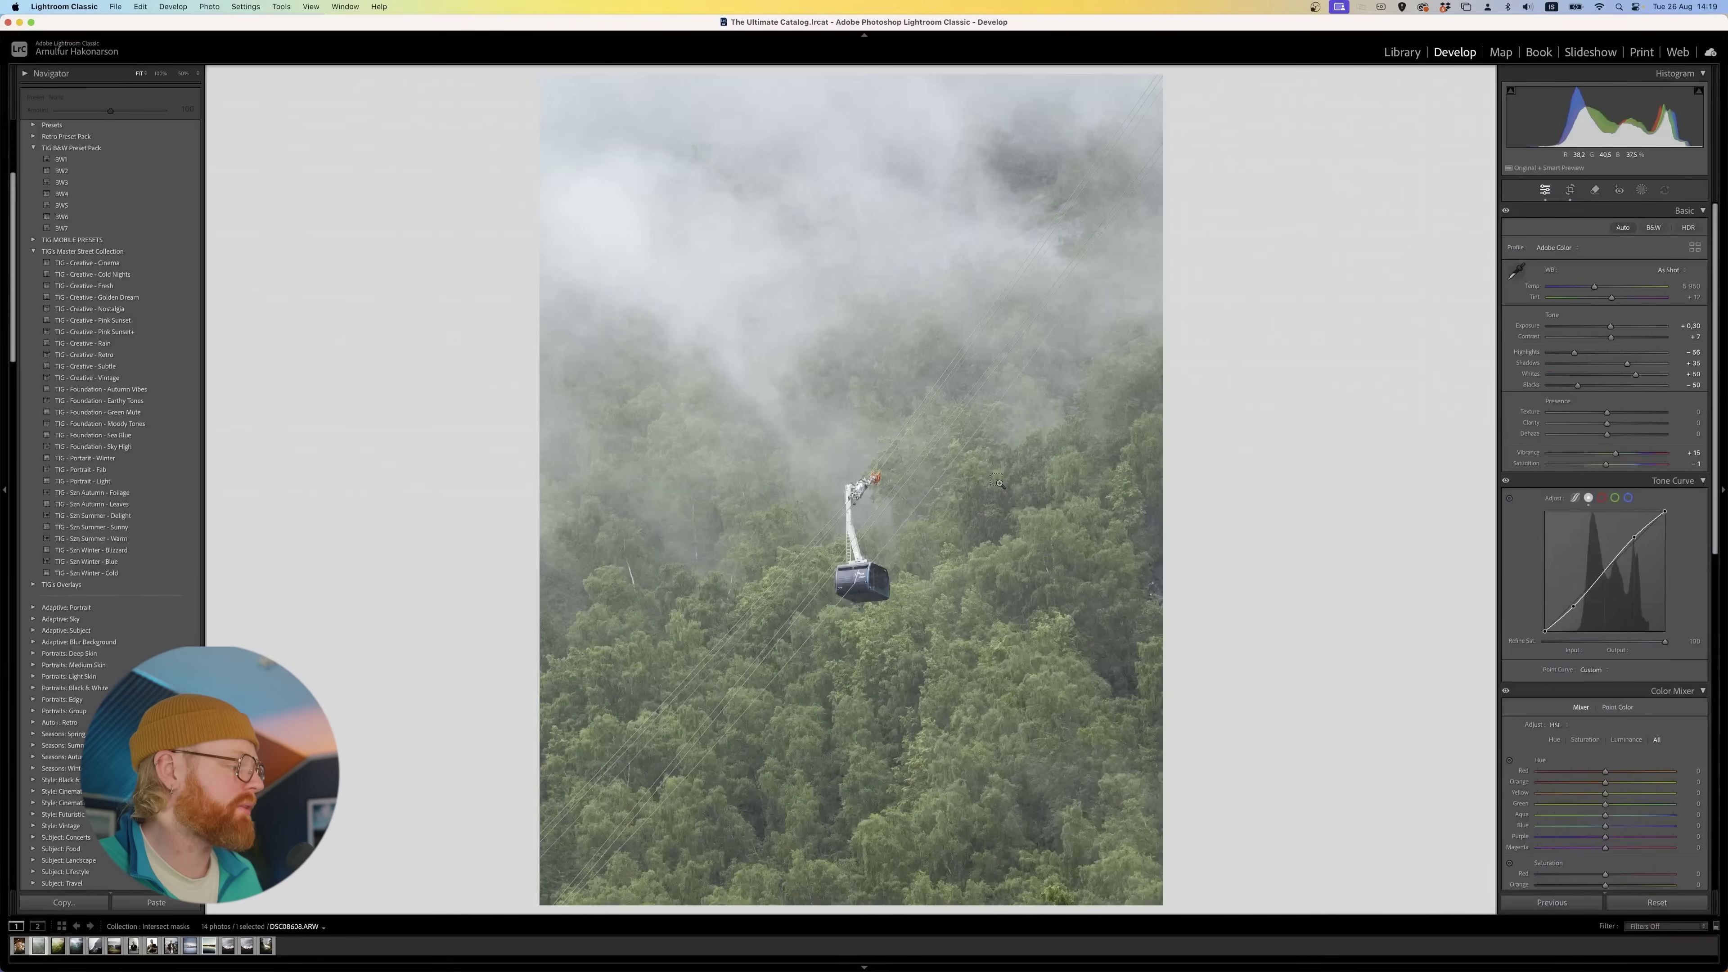
key("super+z")
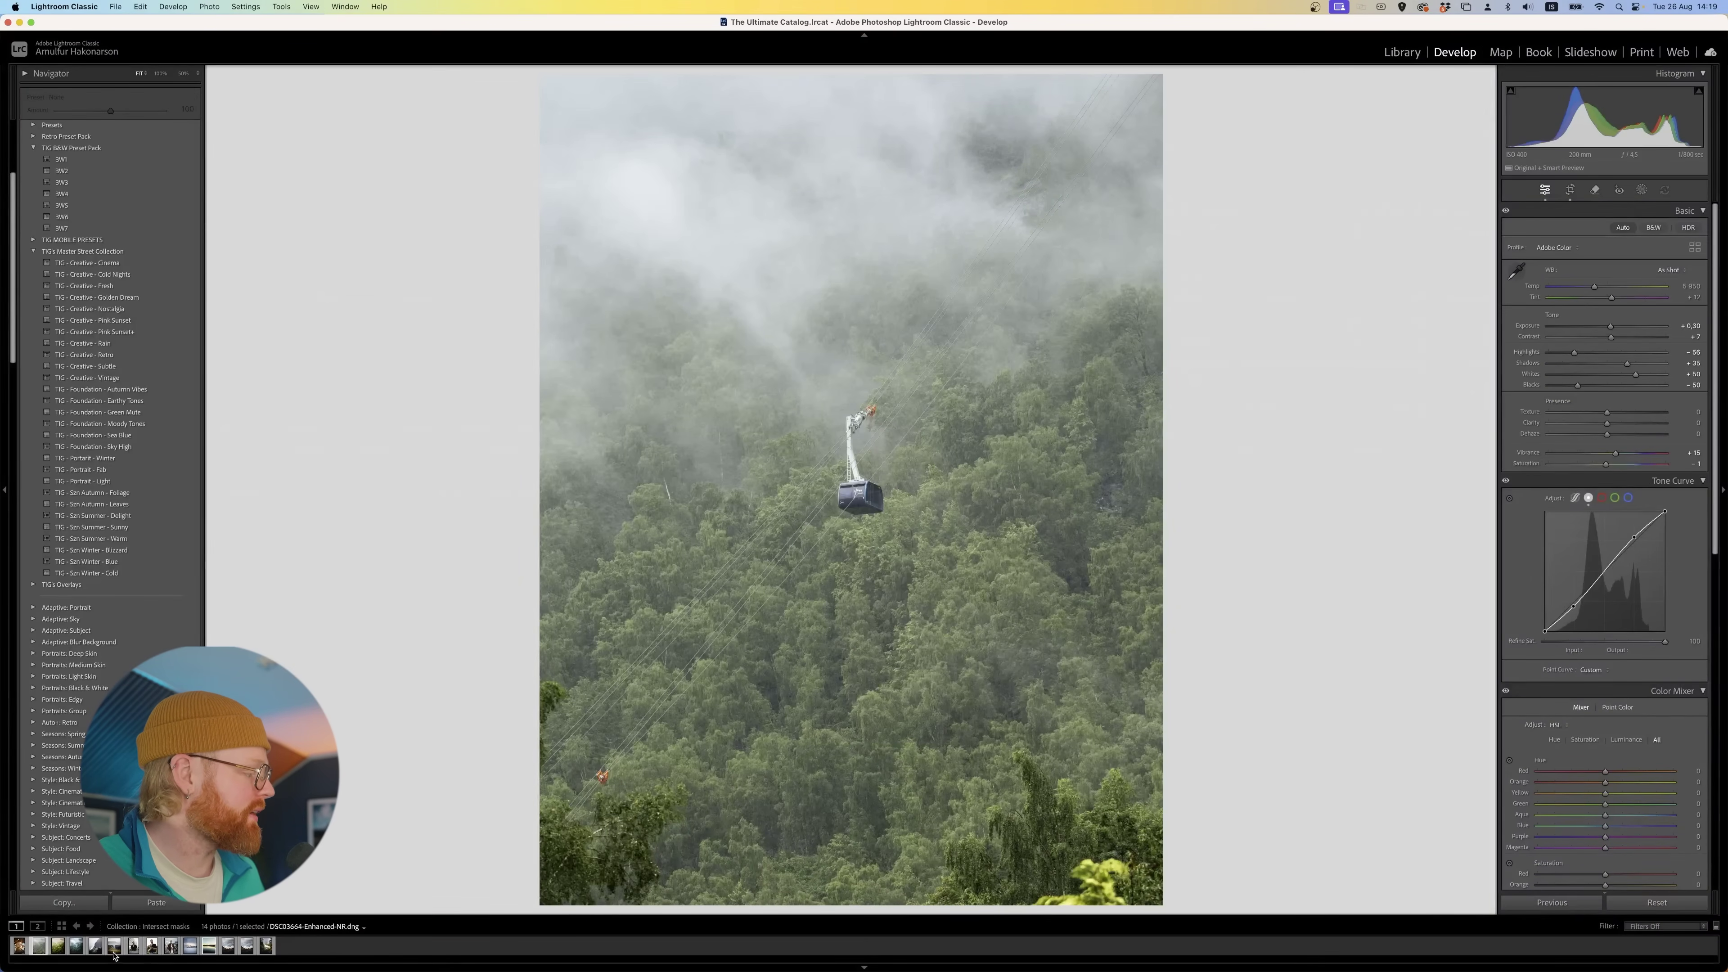
Return to the puffin photo and compare it with all masks turned on and off.
left_click(97, 946)
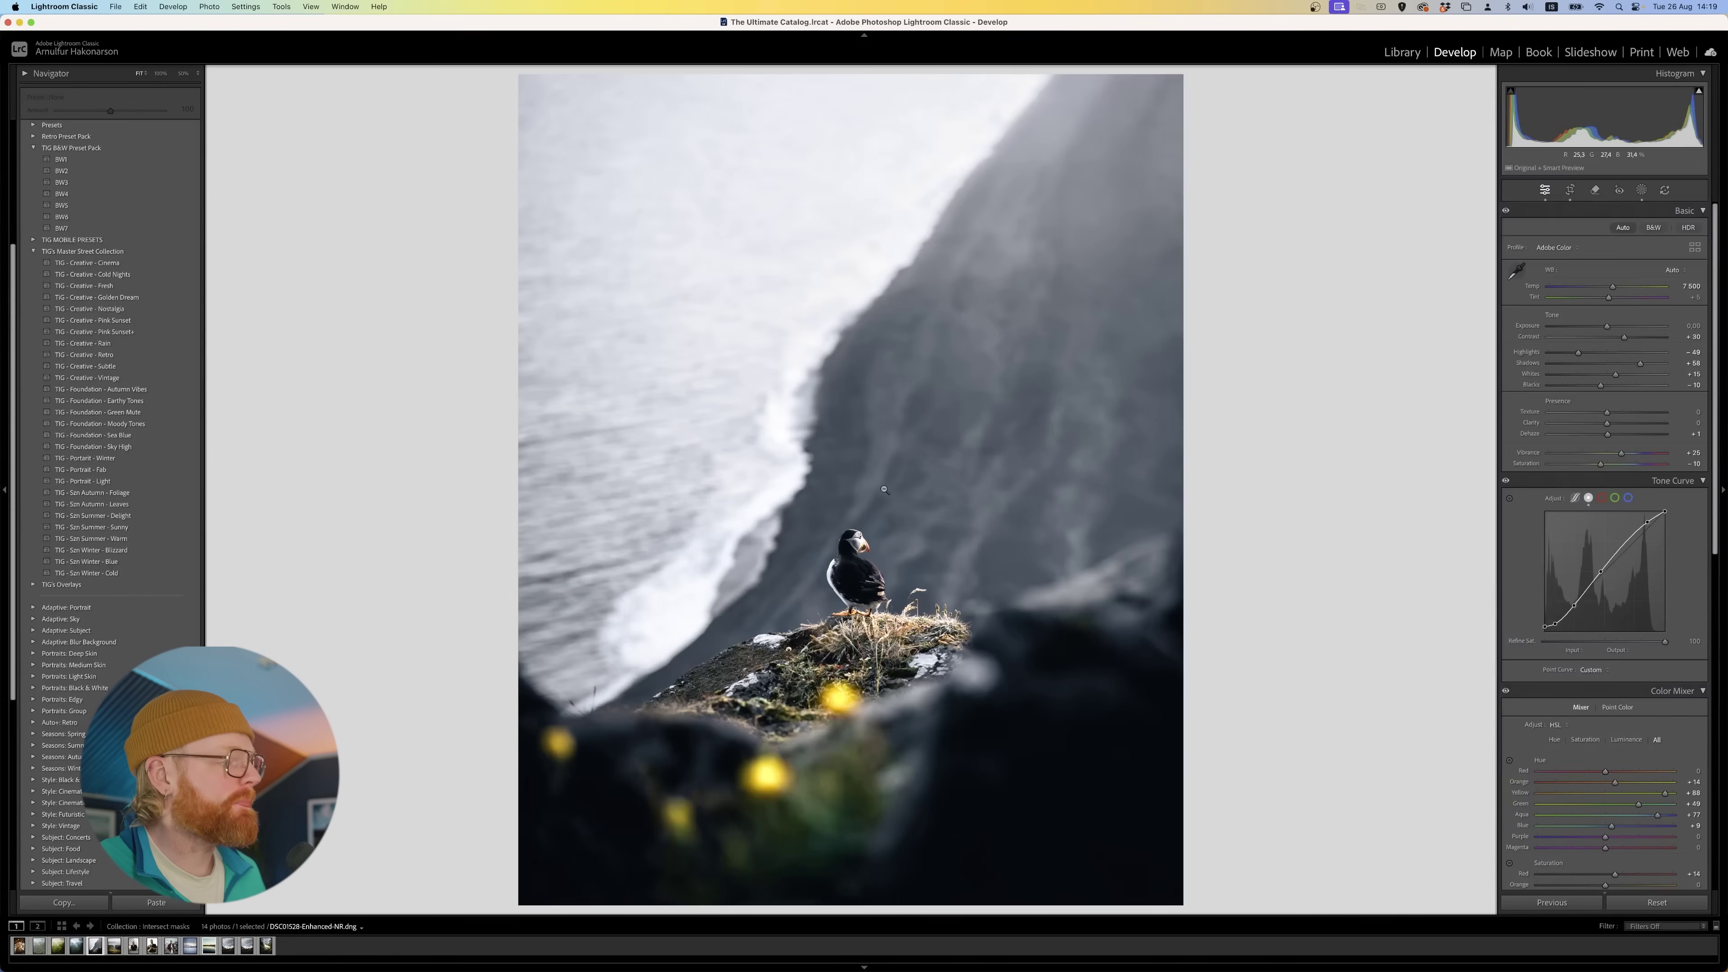
left_click(1641, 190)
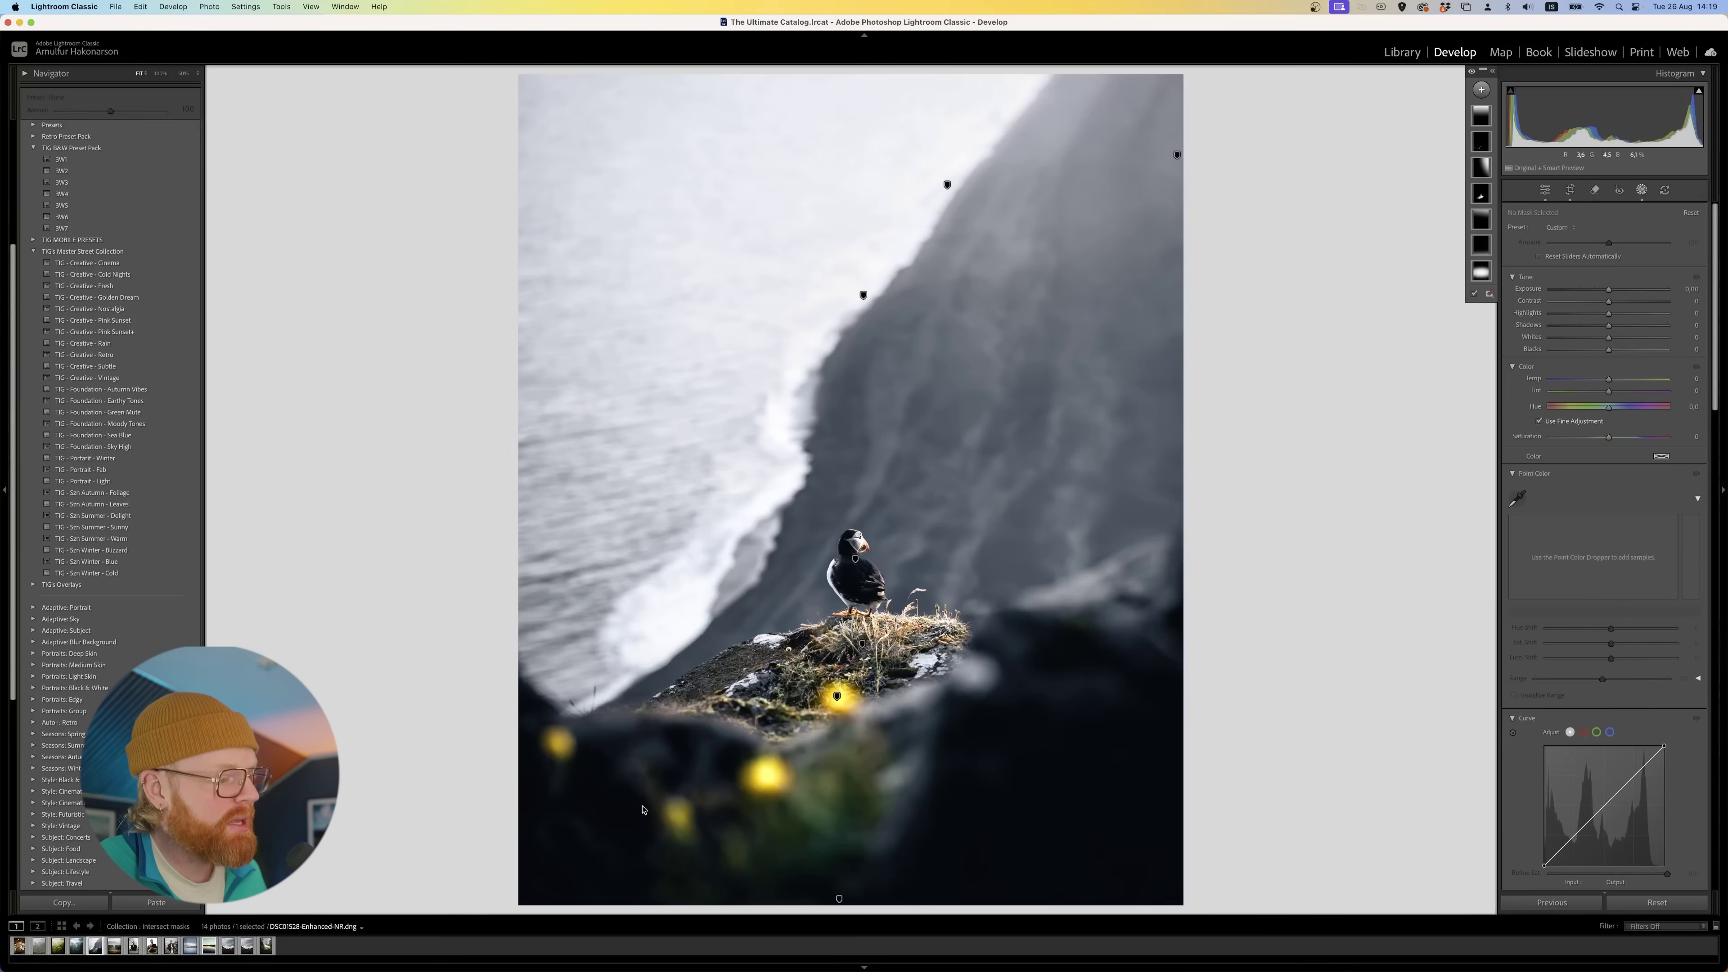
left_click(1472, 72)
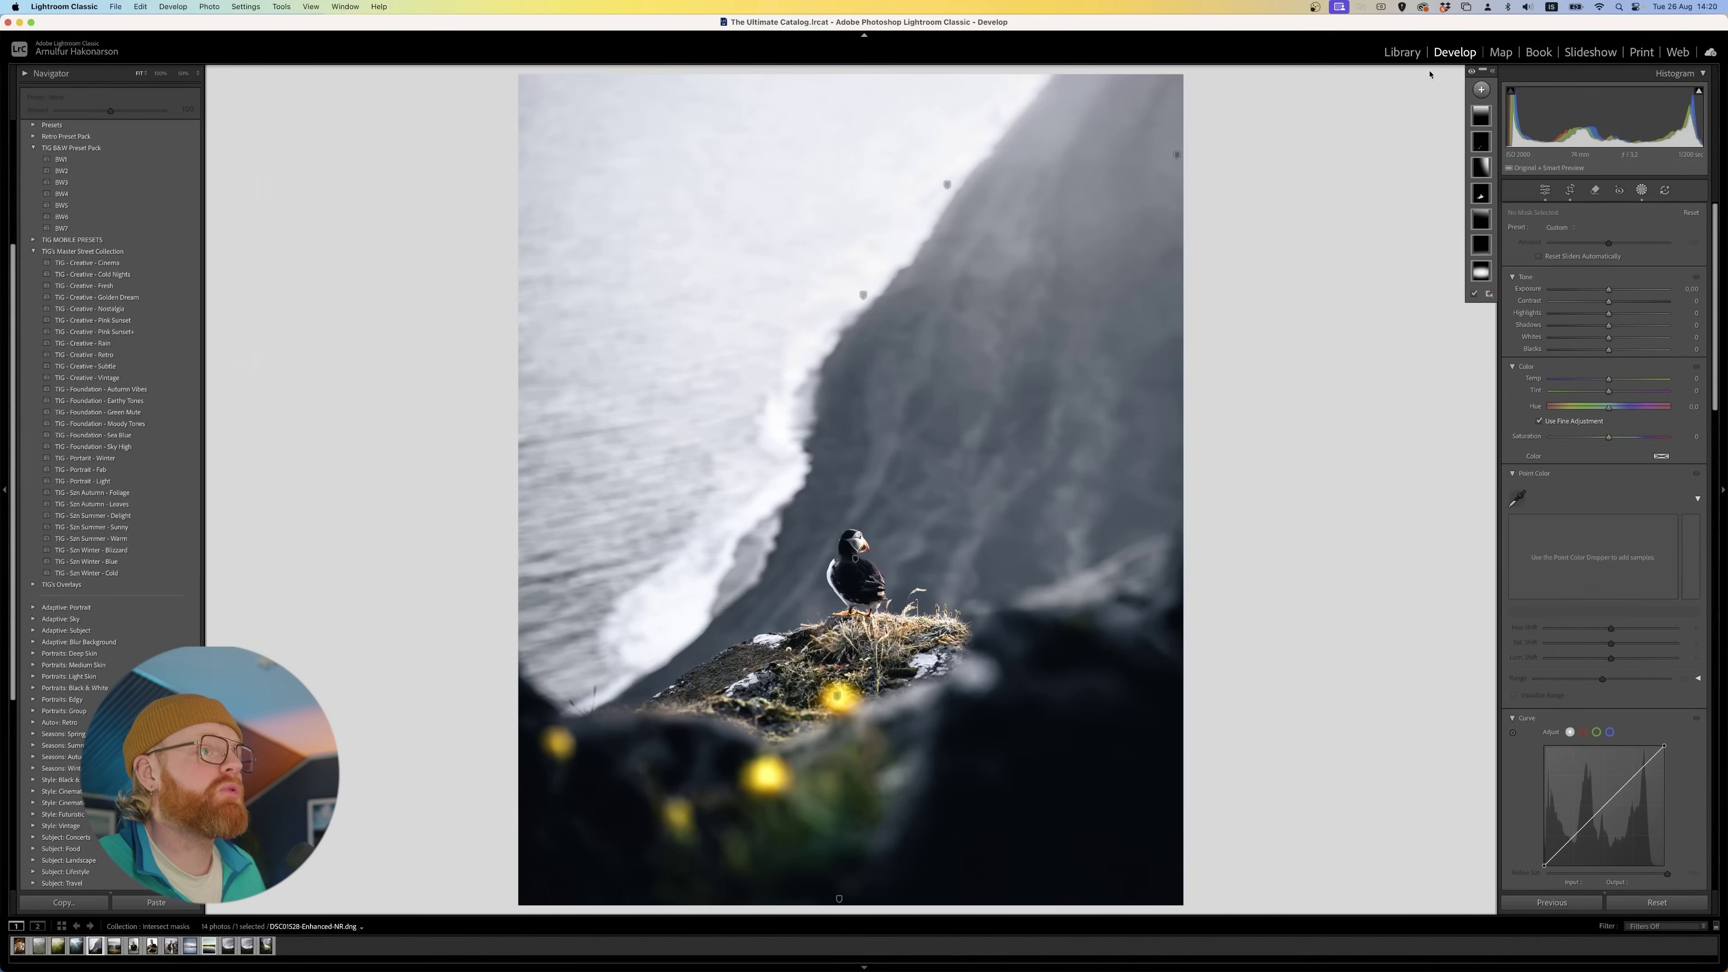
left_click(1471, 72)
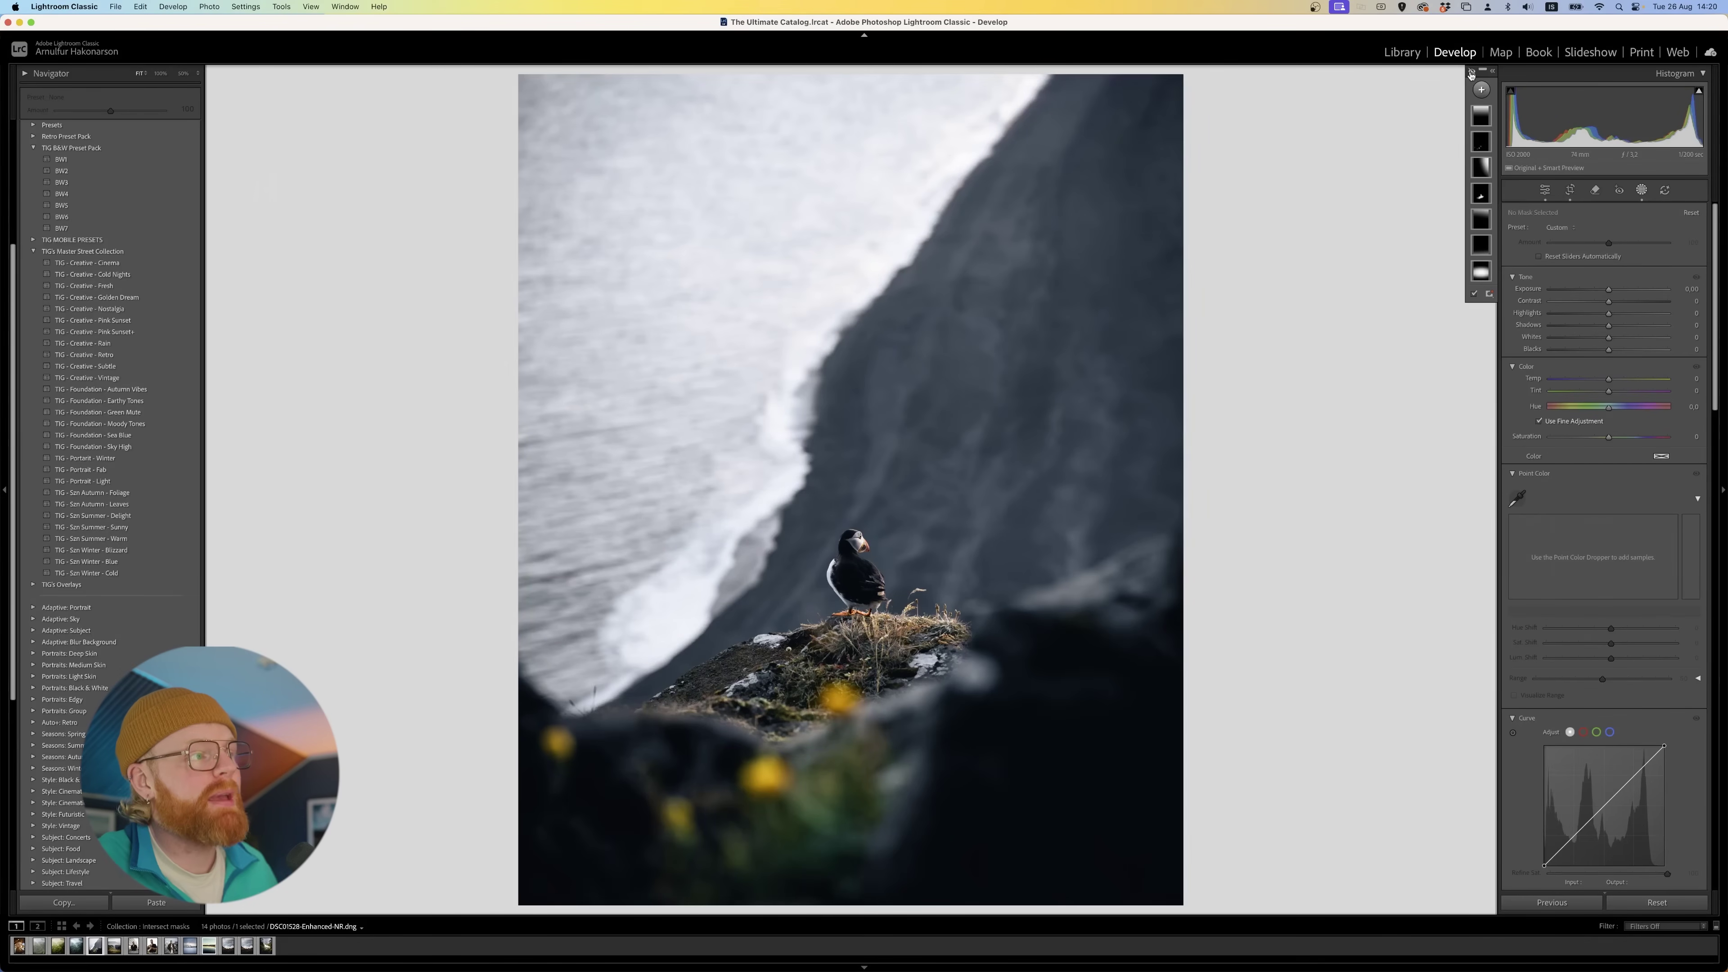
left_click(1471, 72)
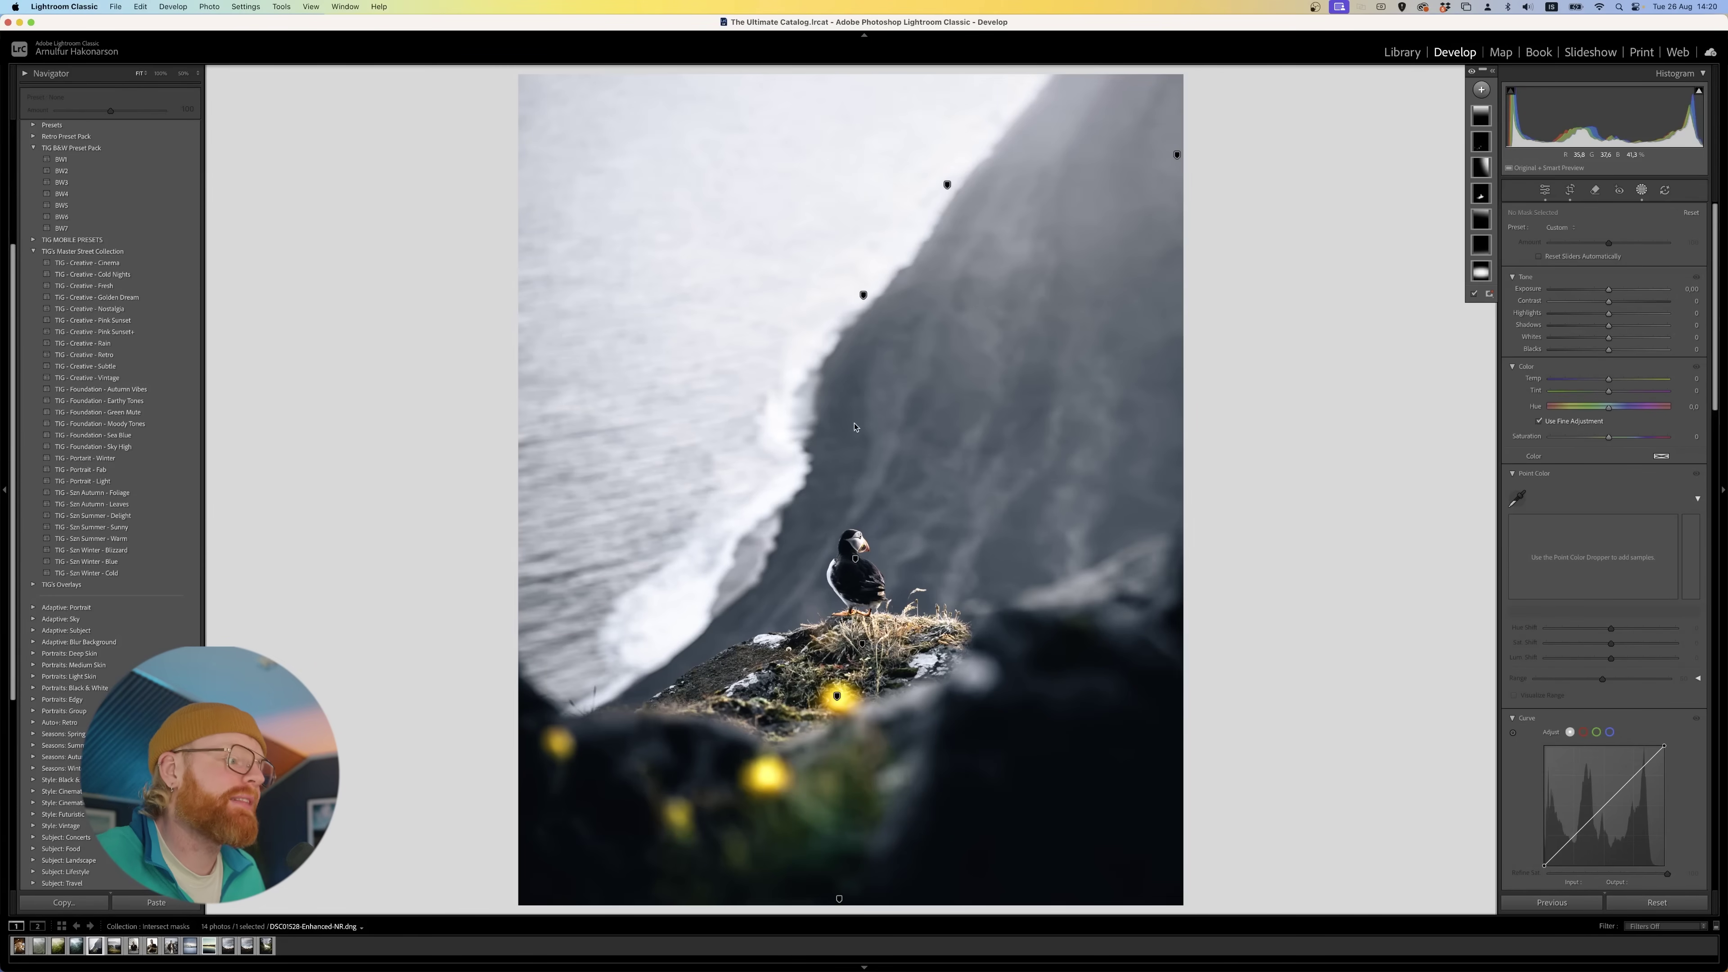
Select the radial gradient mask around the puffin and nudge it slightly over the bird.
key("shift+m")
left_click_drag(837, 588, 852, 810)
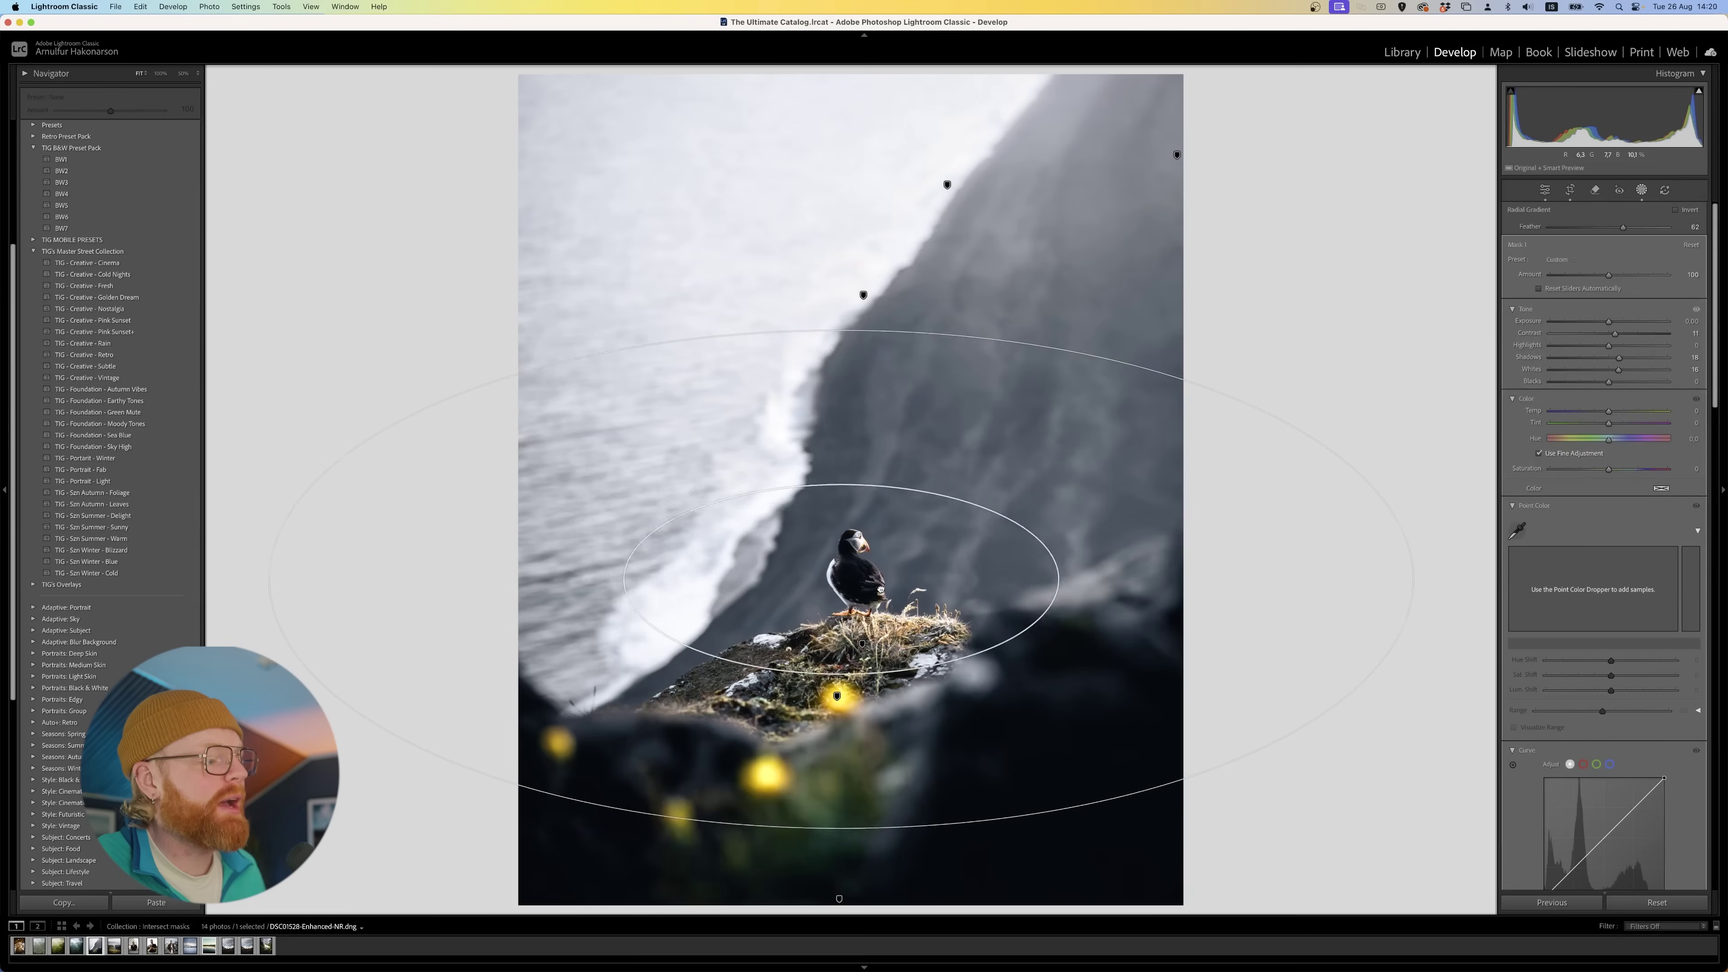
left_click_drag(881, 589, 869, 573)
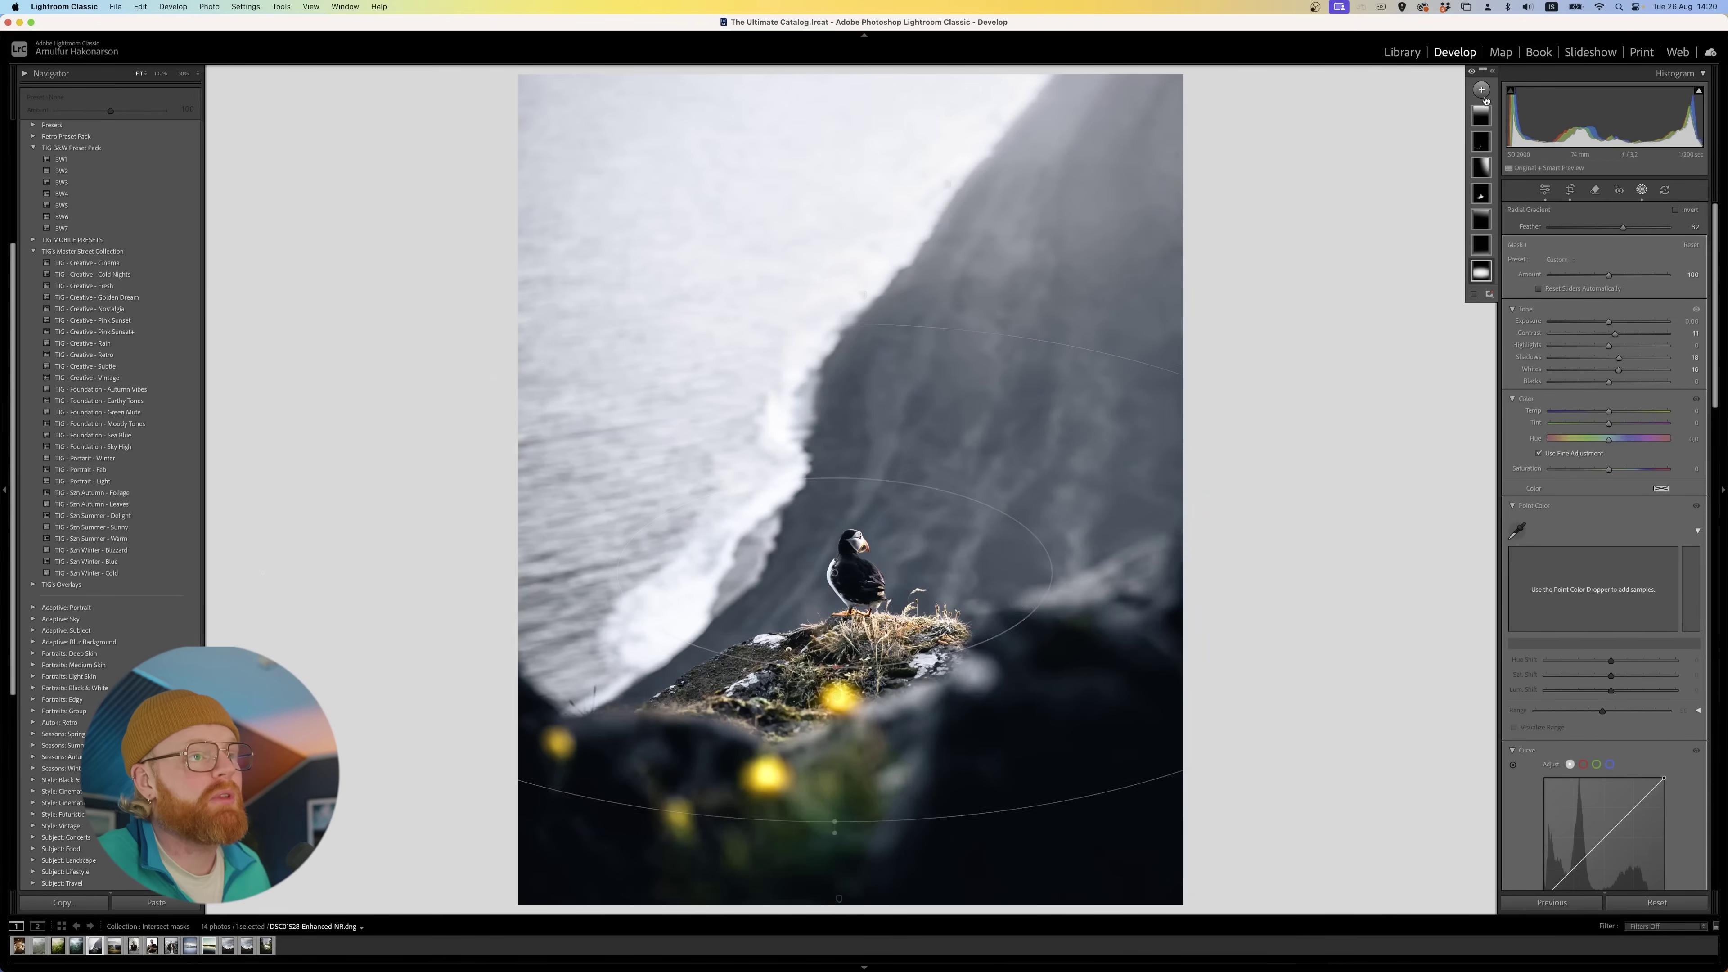
Add a Select Subject mask to the puffin photo.
left_click(1480, 139)
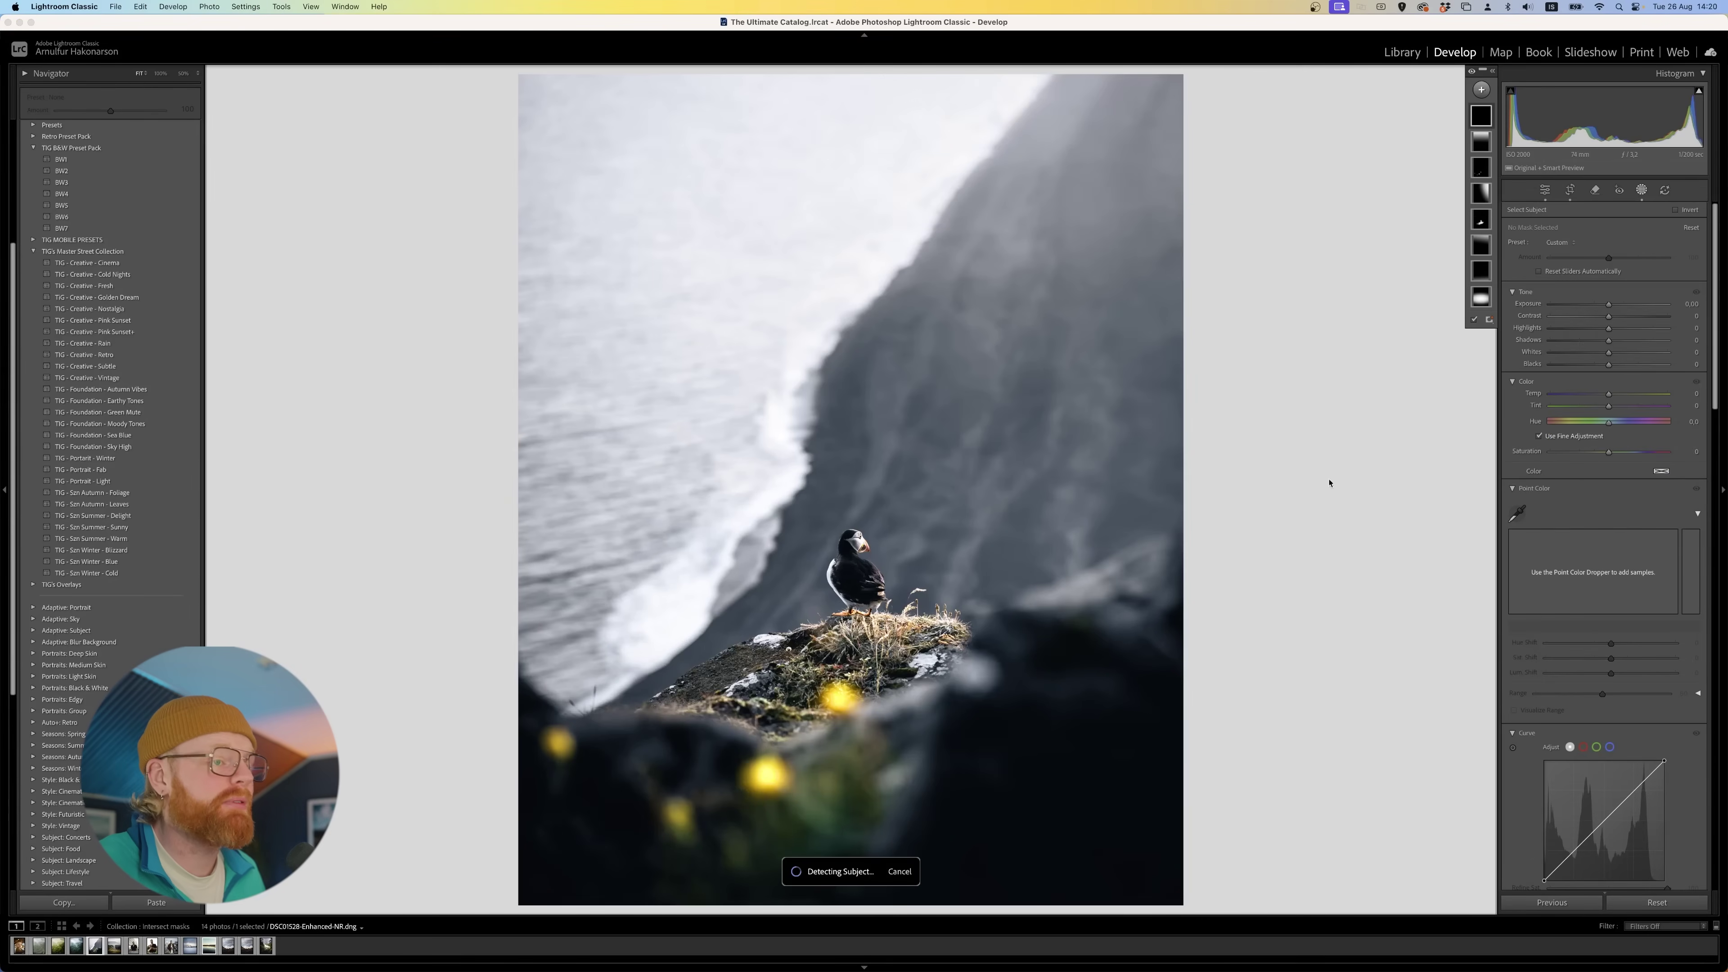
left_click(1610, 305)
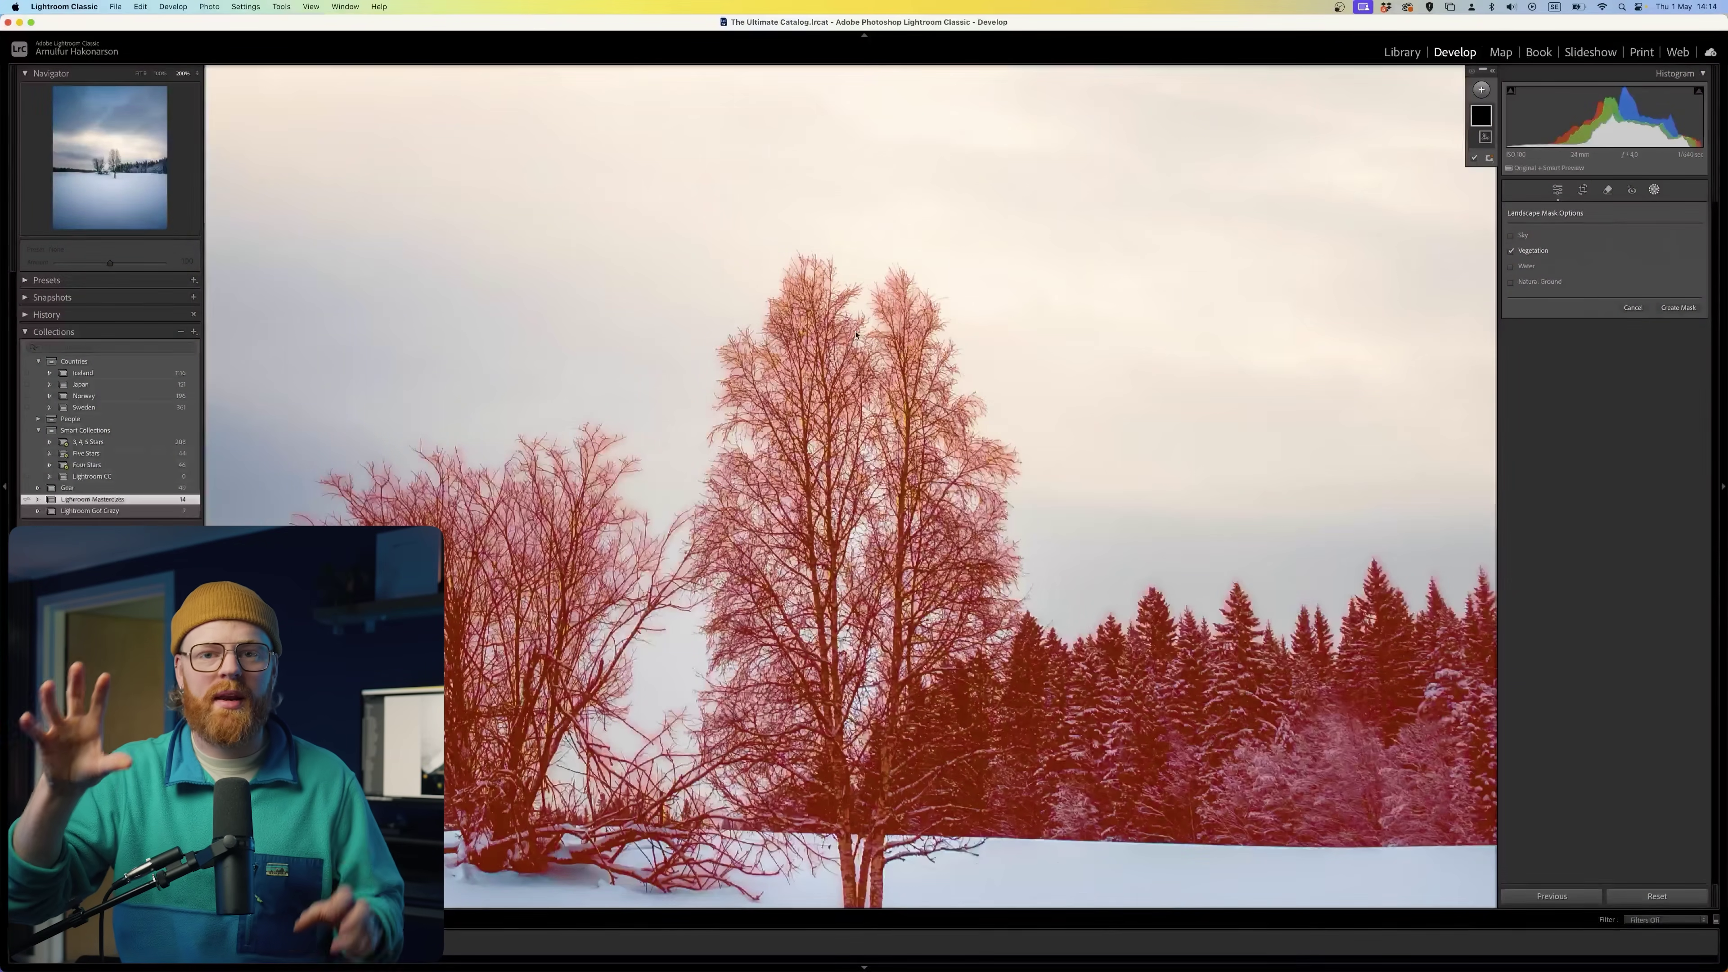
key("super+shift+z")
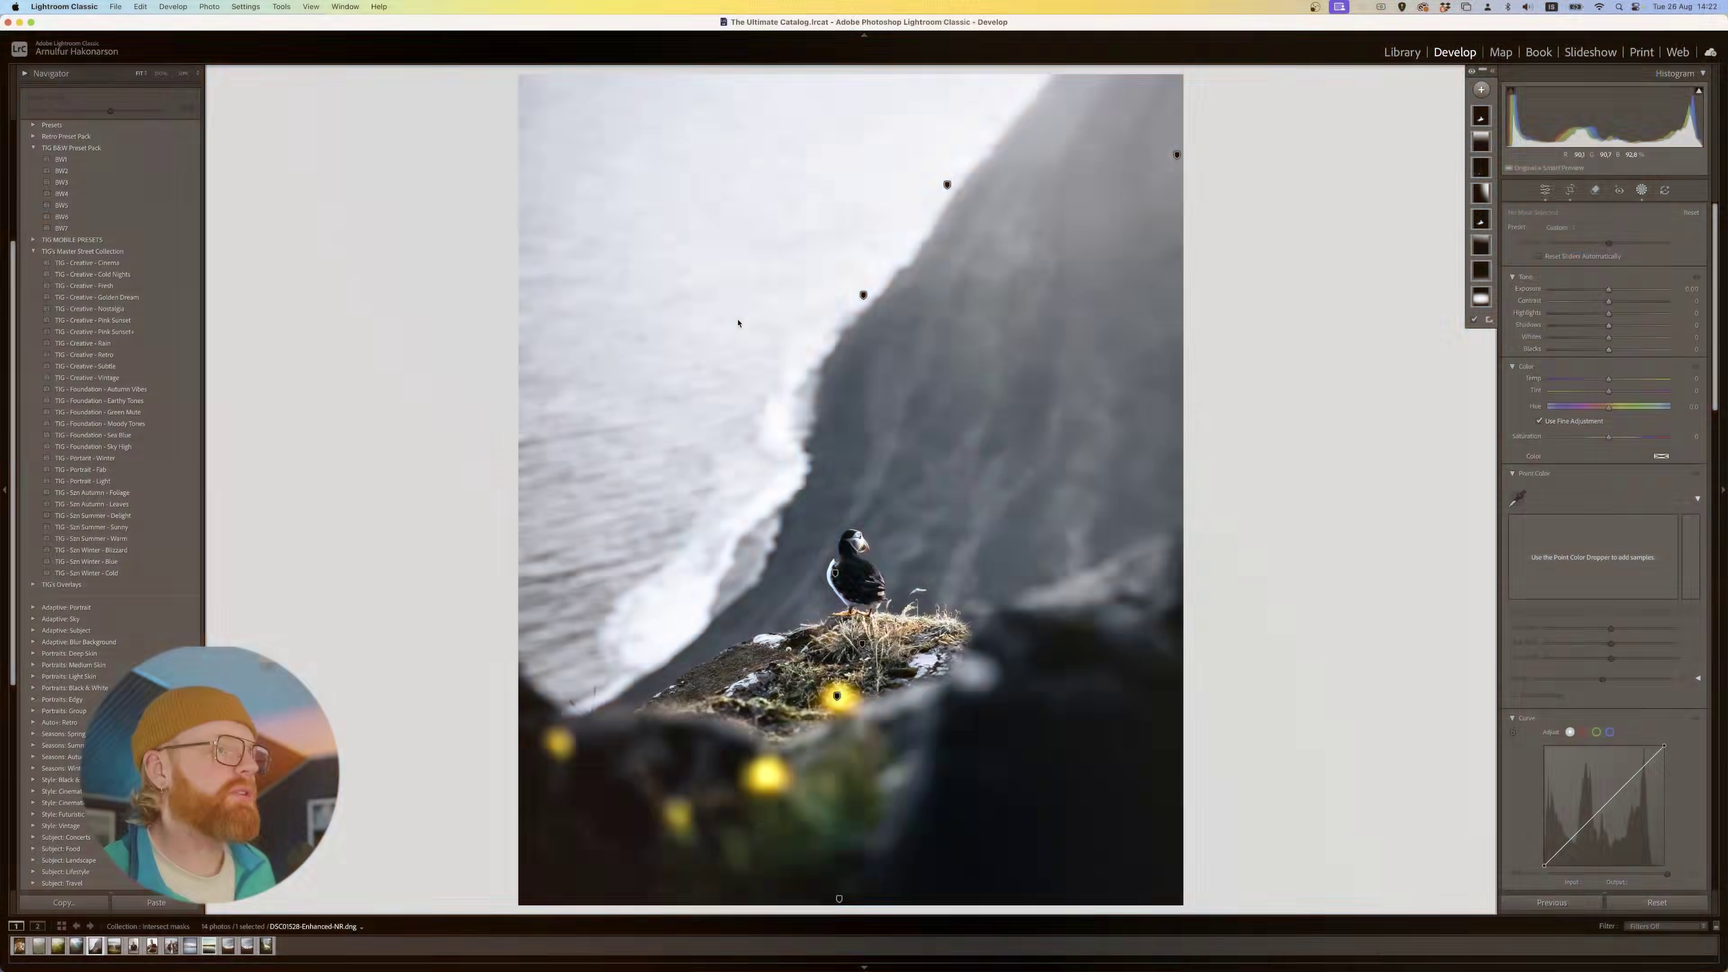
Open the lighthouse photo and compare it with all of its masks turned off and on.
left_click(153, 946)
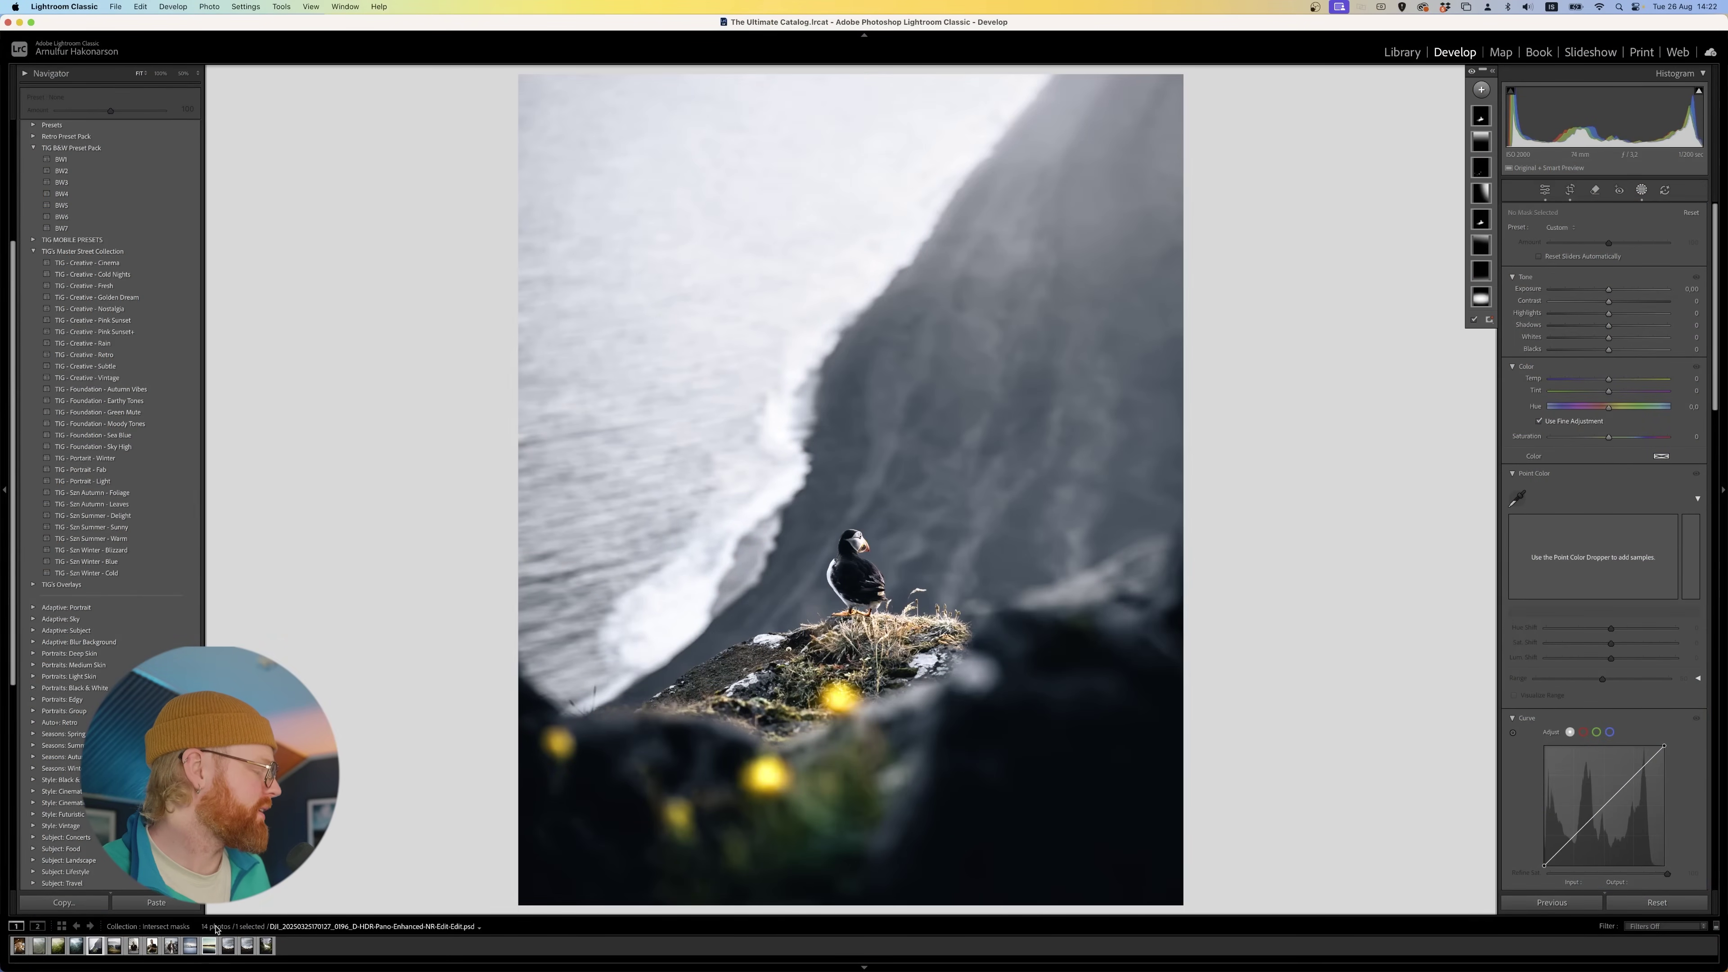
left_click(229, 948)
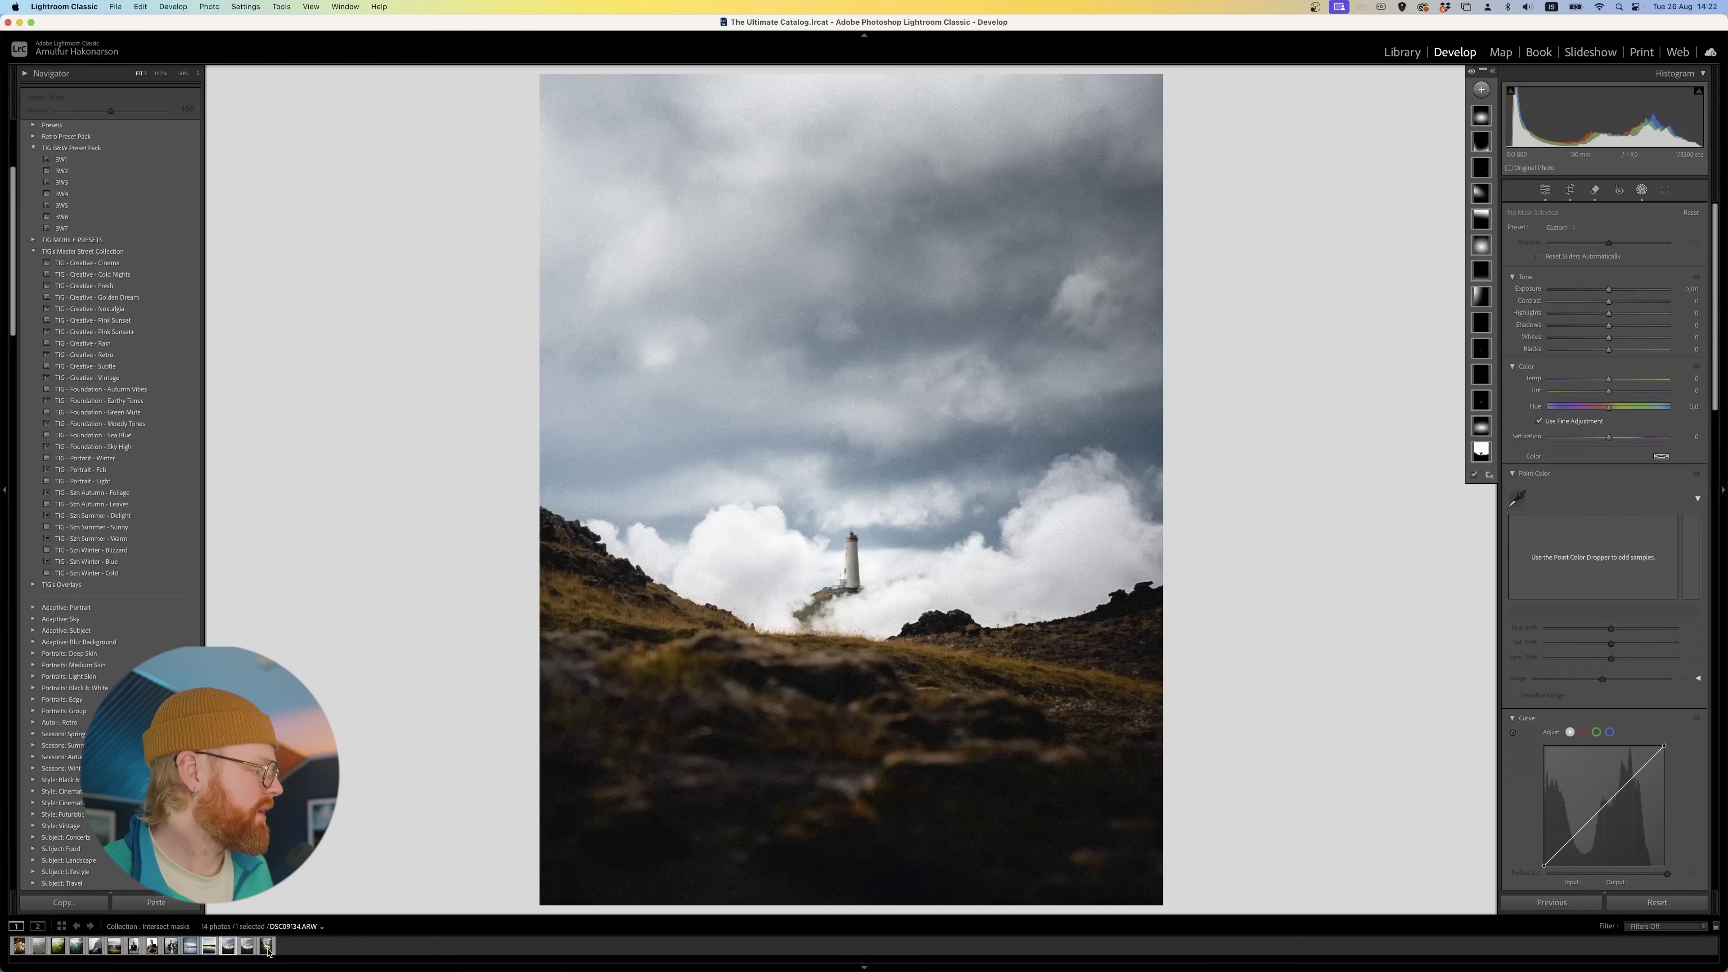
left_click(1641, 191)
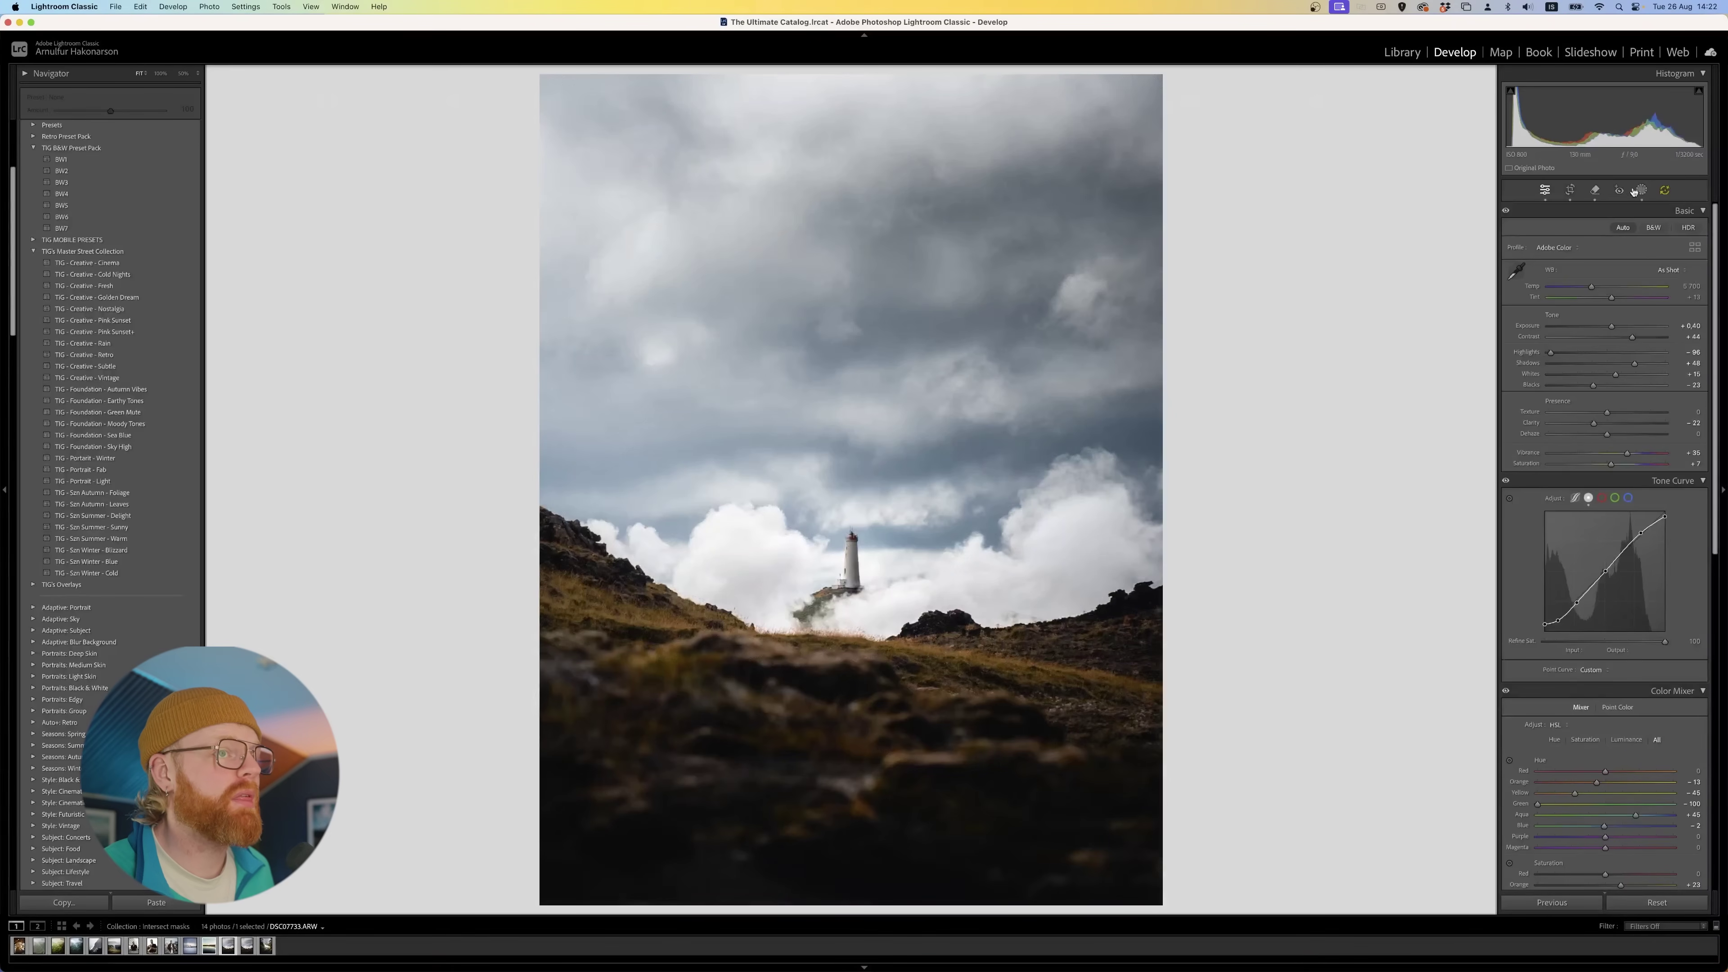
left_click(1641, 191)
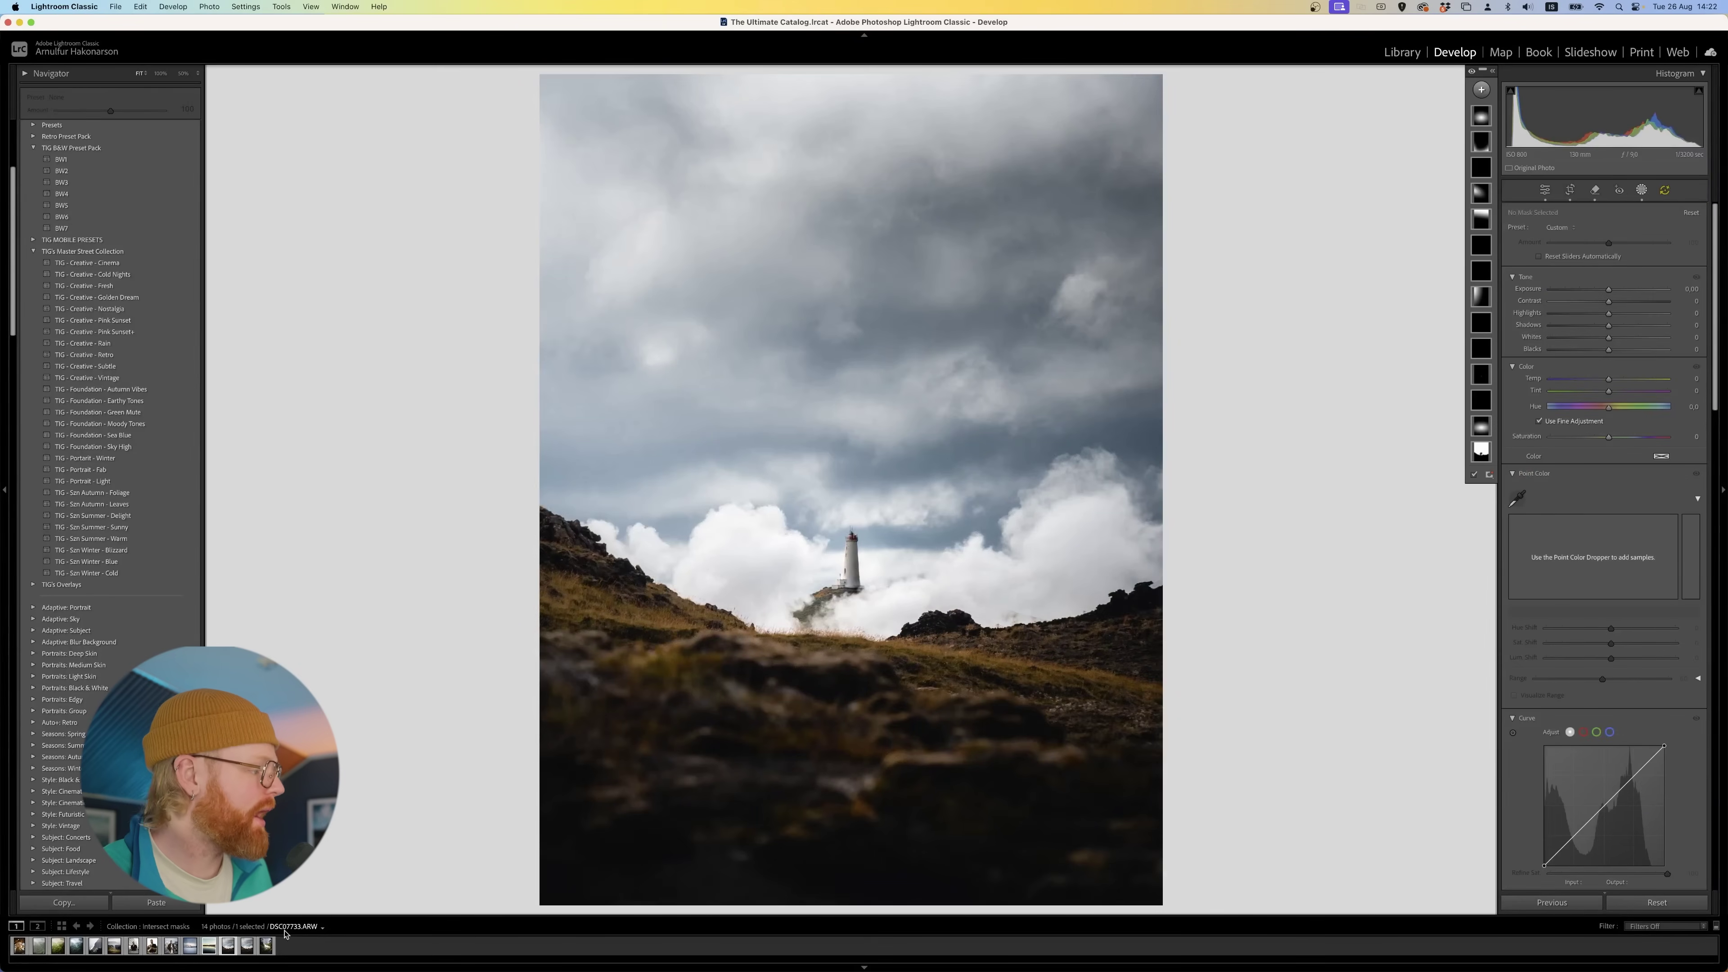
left_click(1471, 72)
left_click(1471, 73)
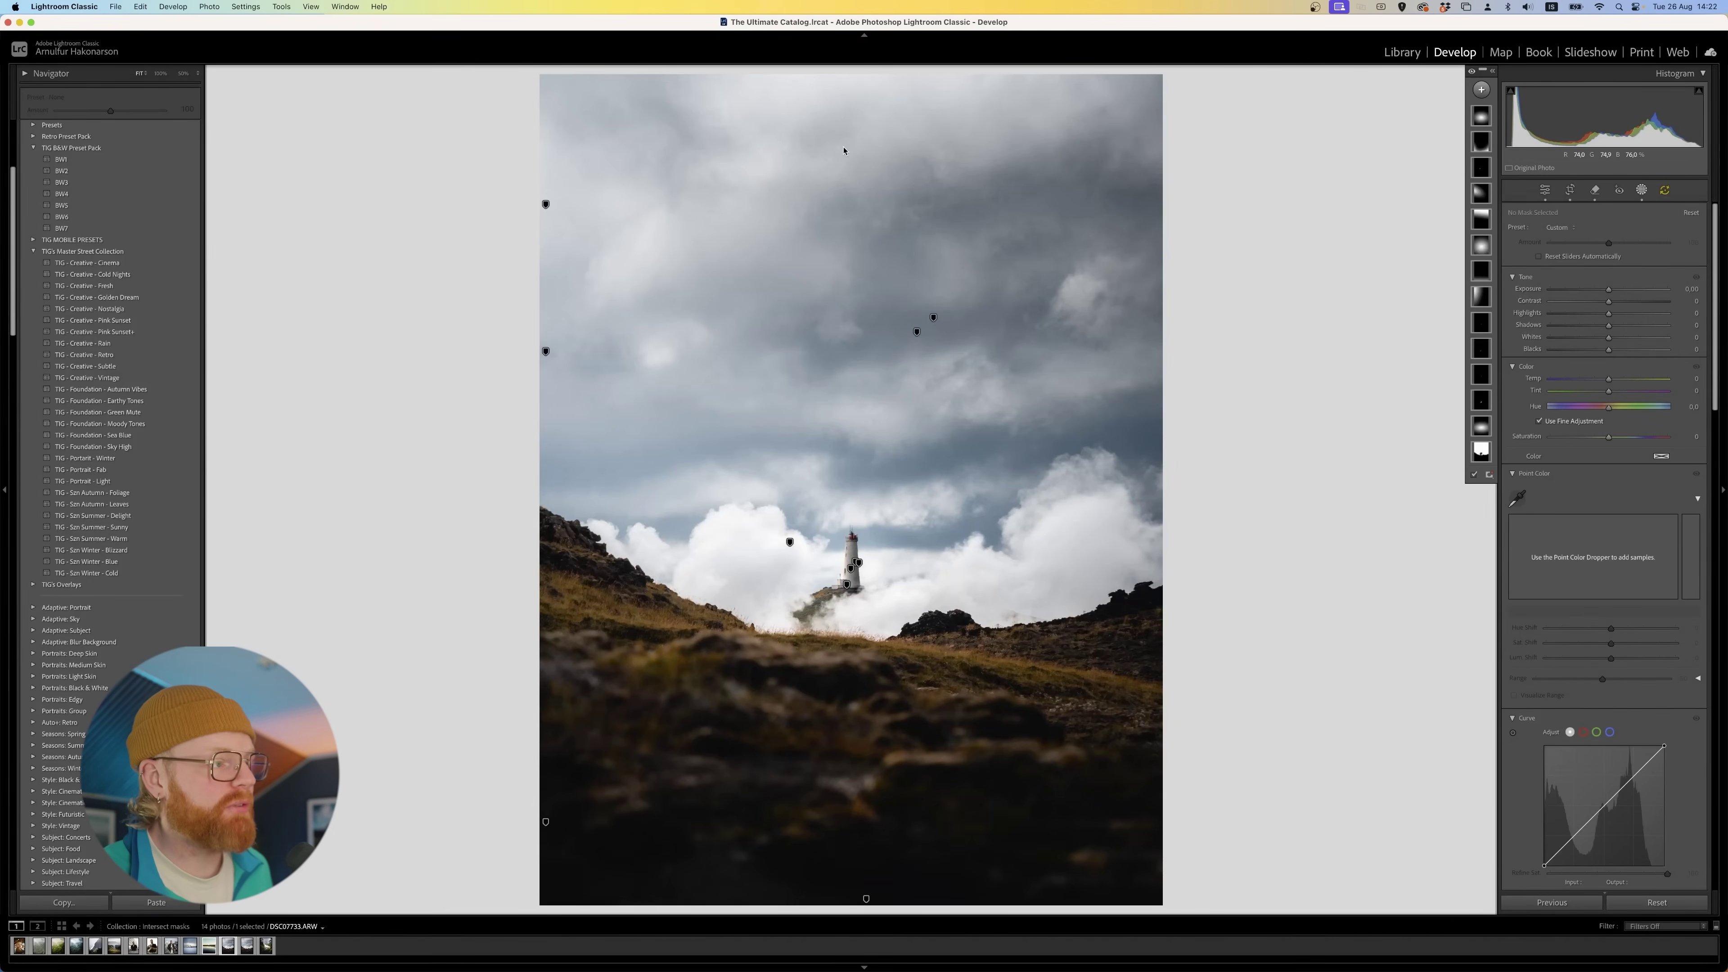
Try the lighthouse photo's large radial gradient light on the right of the sky, and move it back to the upper left.
left_click(535, 203)
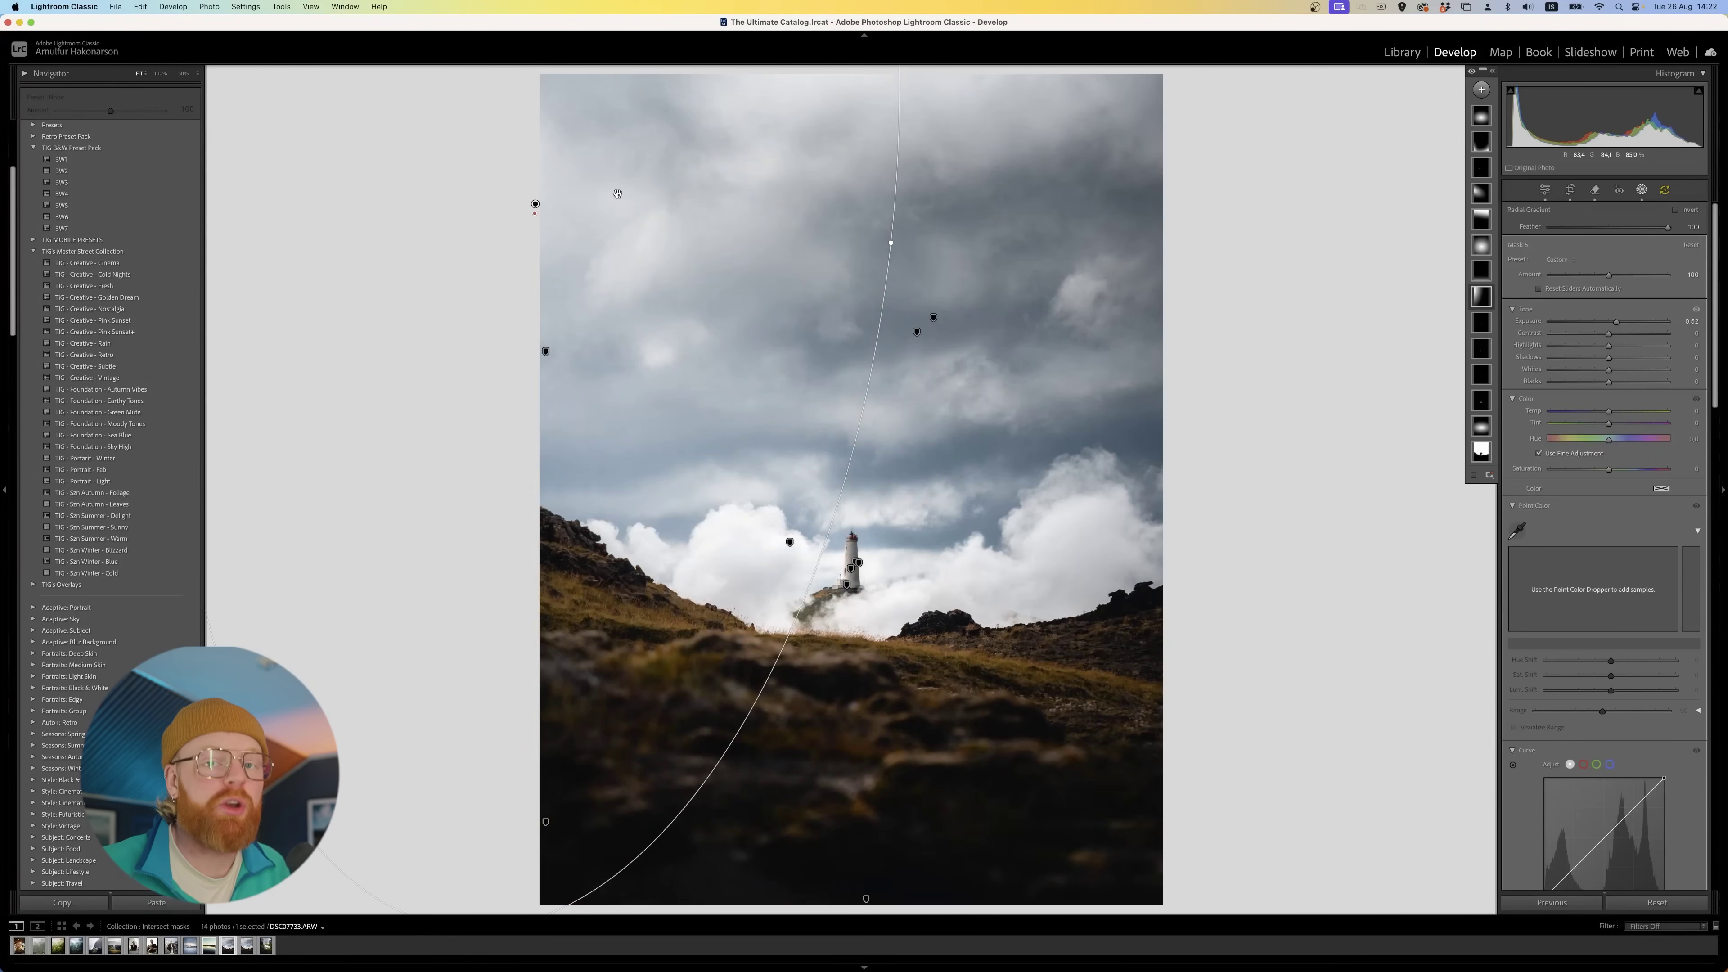
left_click_drag(710, 308, 1301, 254)
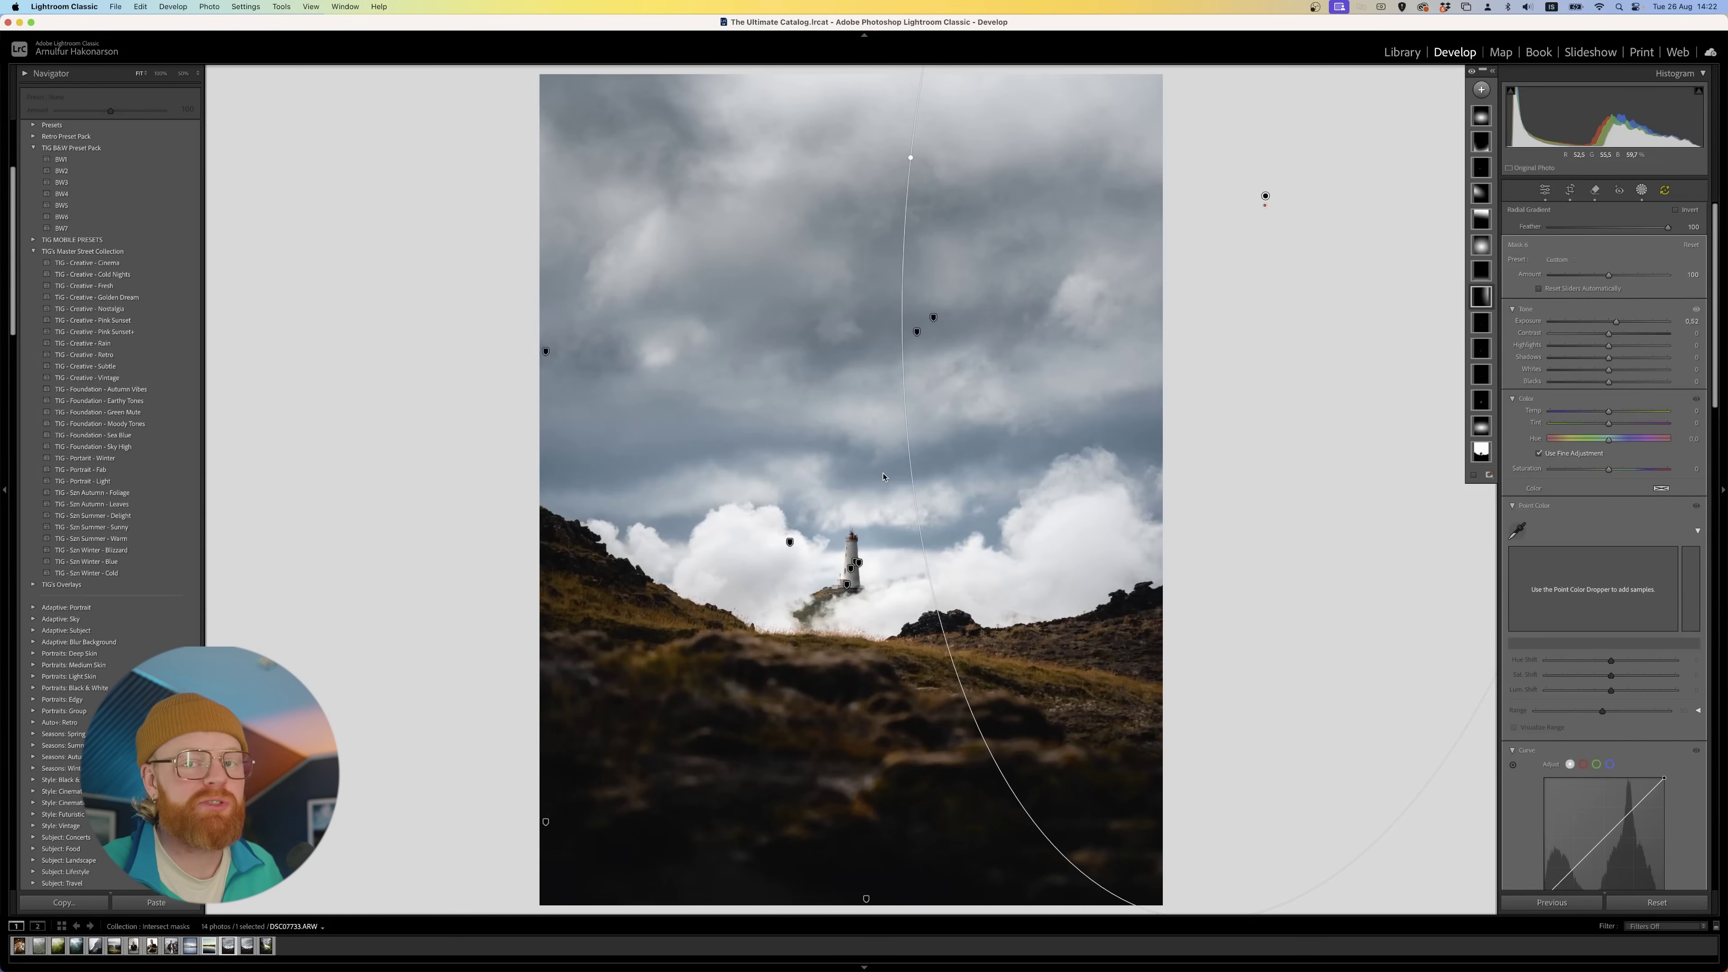
left_click_drag(1078, 432, 517, 125)
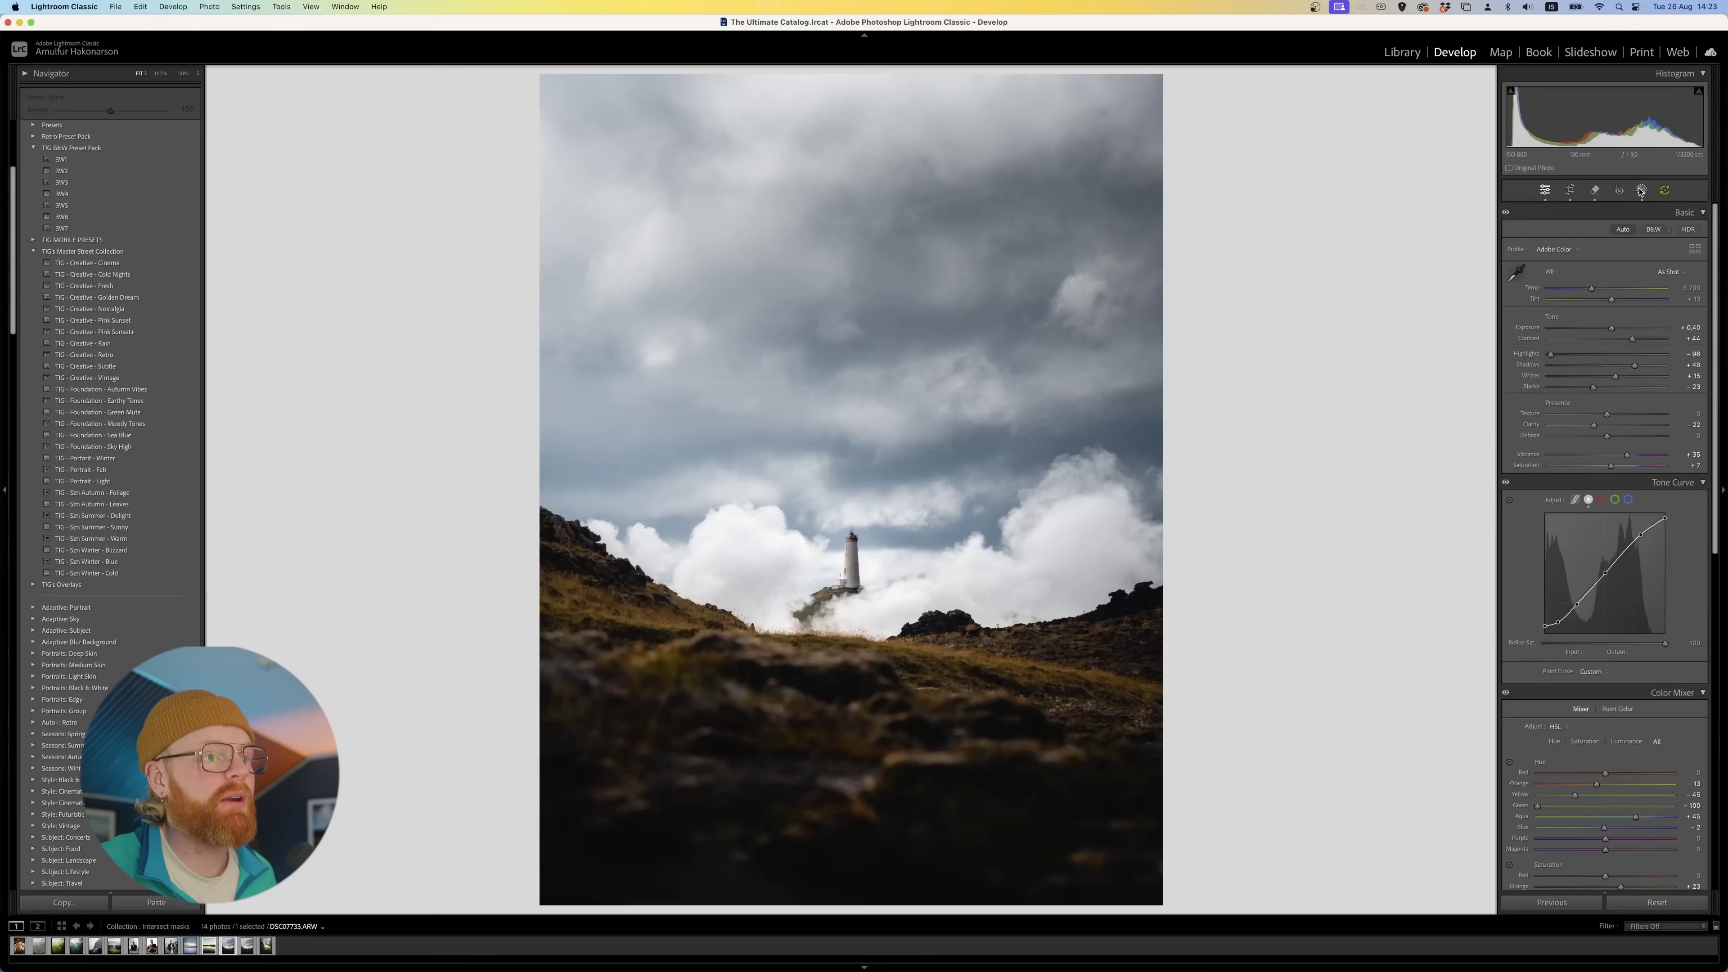
Select the large radial gradient light at the upper left of the lighthouse photo's sky and nudge it slightly.
left_click(1481, 89)
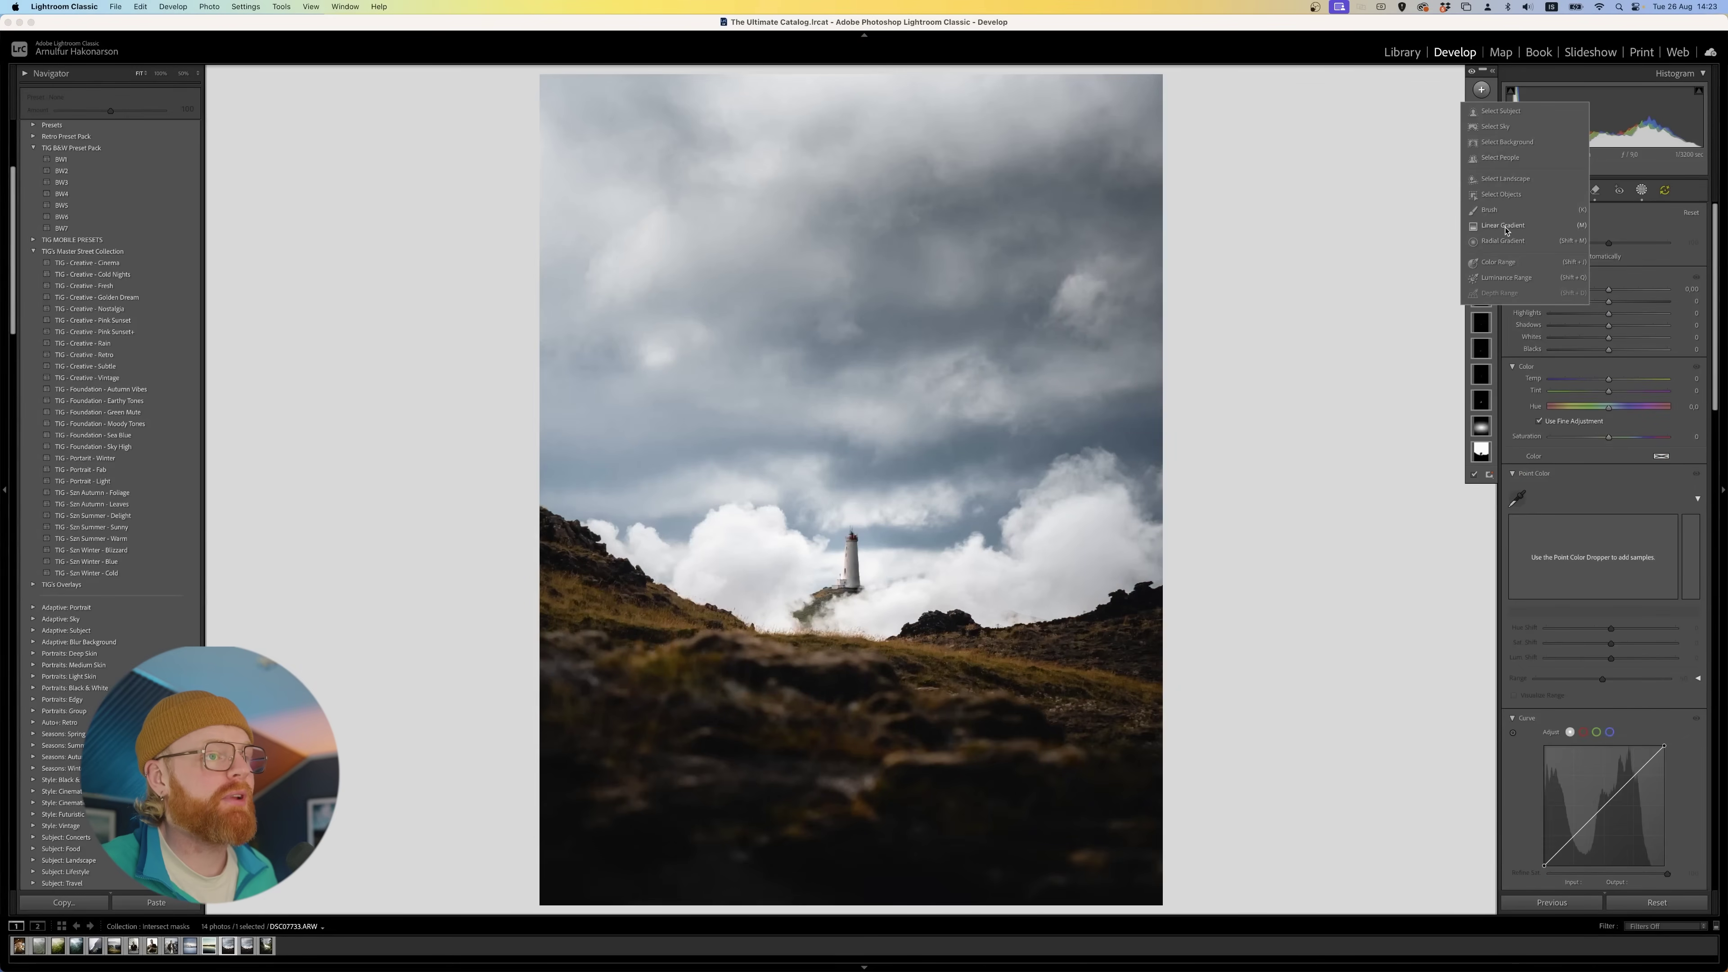
left_click(1505, 76)
mouse_move(1481, 117)
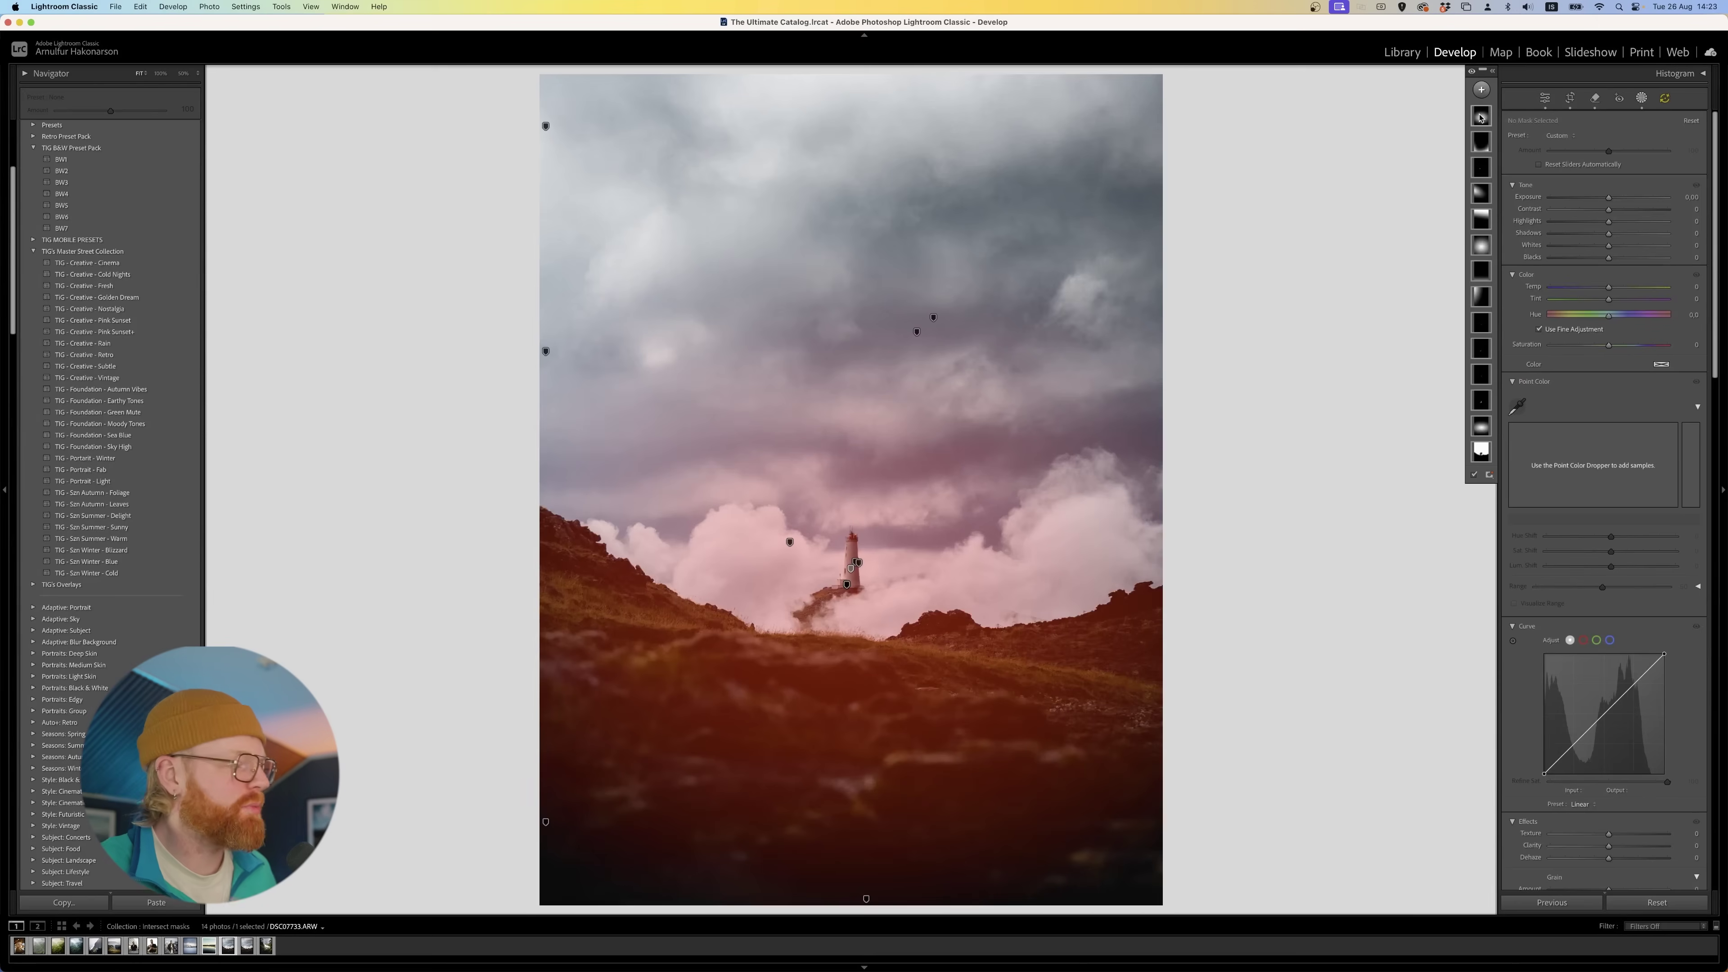
left_click(545, 126)
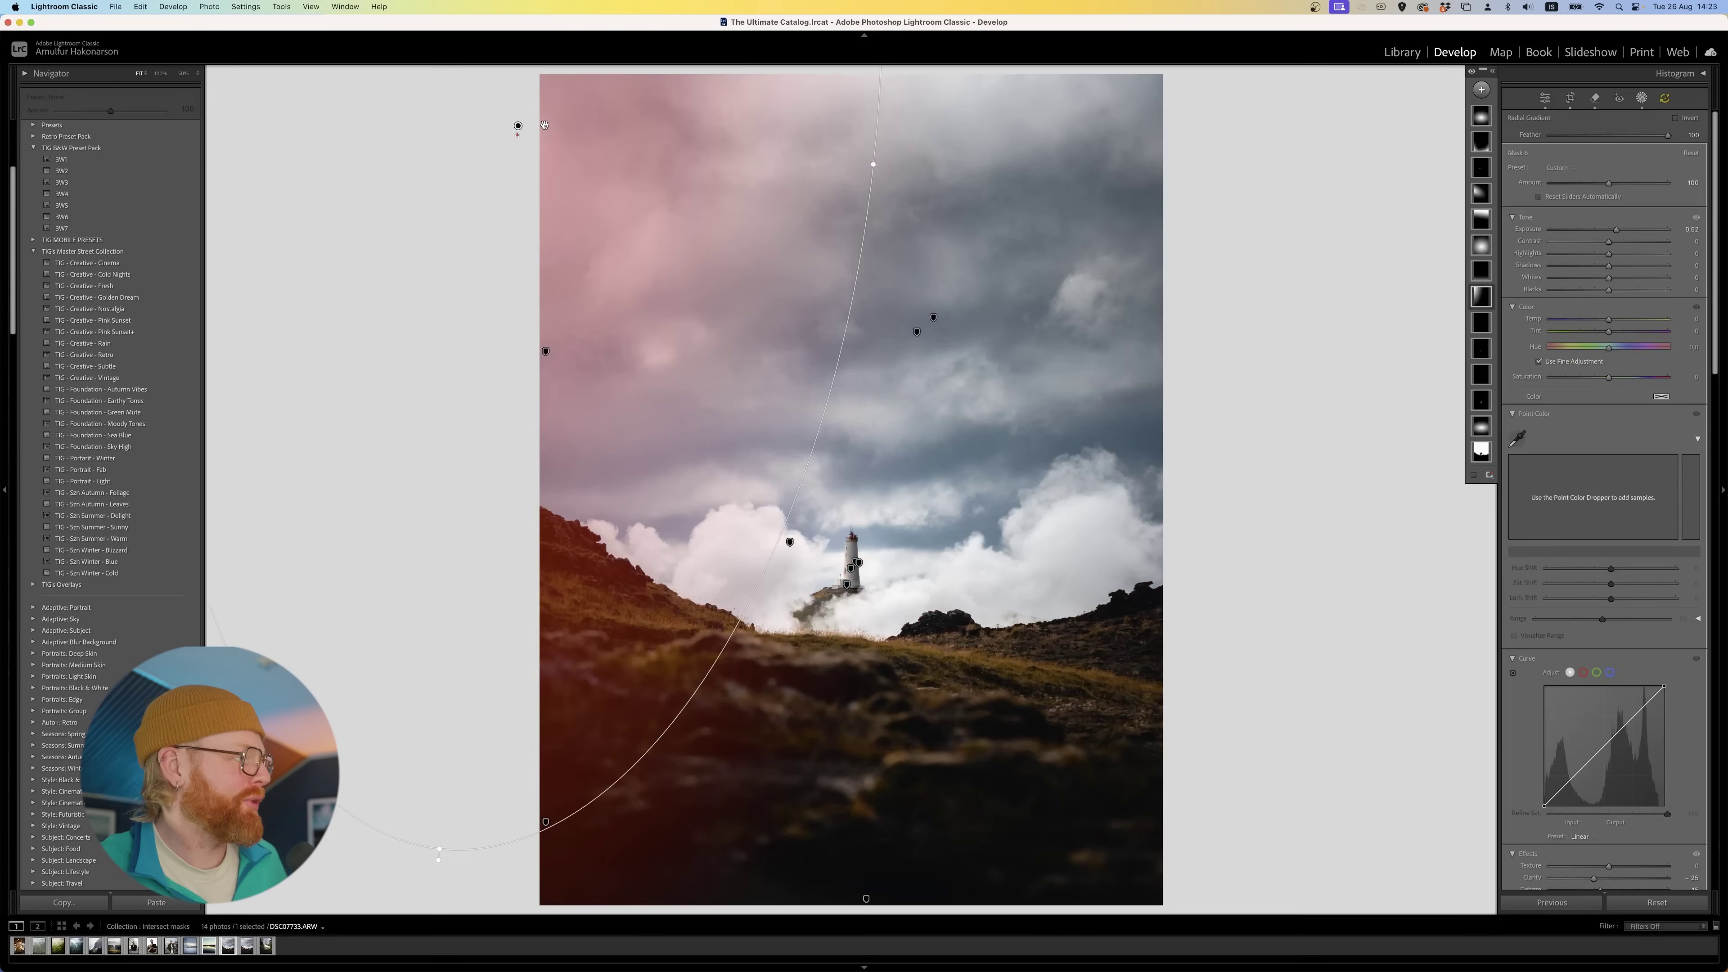
left_click_drag(544, 125, 537, 121)
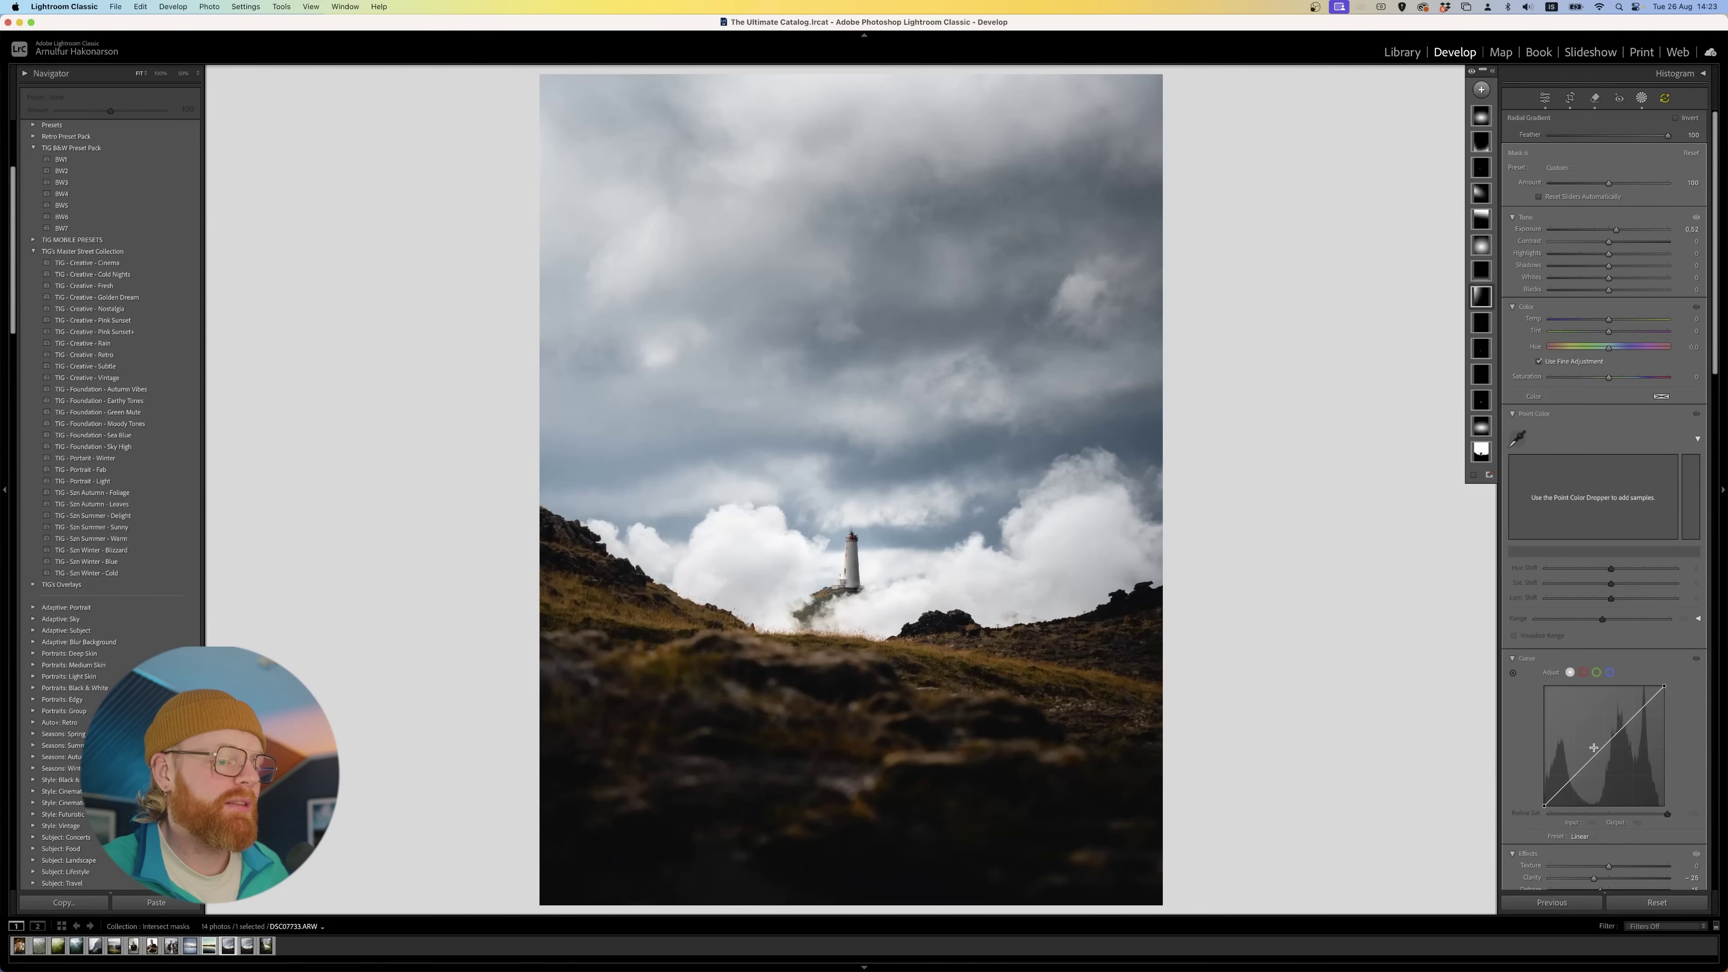
Review the clarity and dehaze settings of the upper-left radial gradient and set its exposure to 0.27.
scroll(1592, 762, "down", 4)
mouse_move(1601, 808)
left_mouse_down()
mouse_move(1581, 810)
mouse_move(1600, 810)
left_mouse_up()
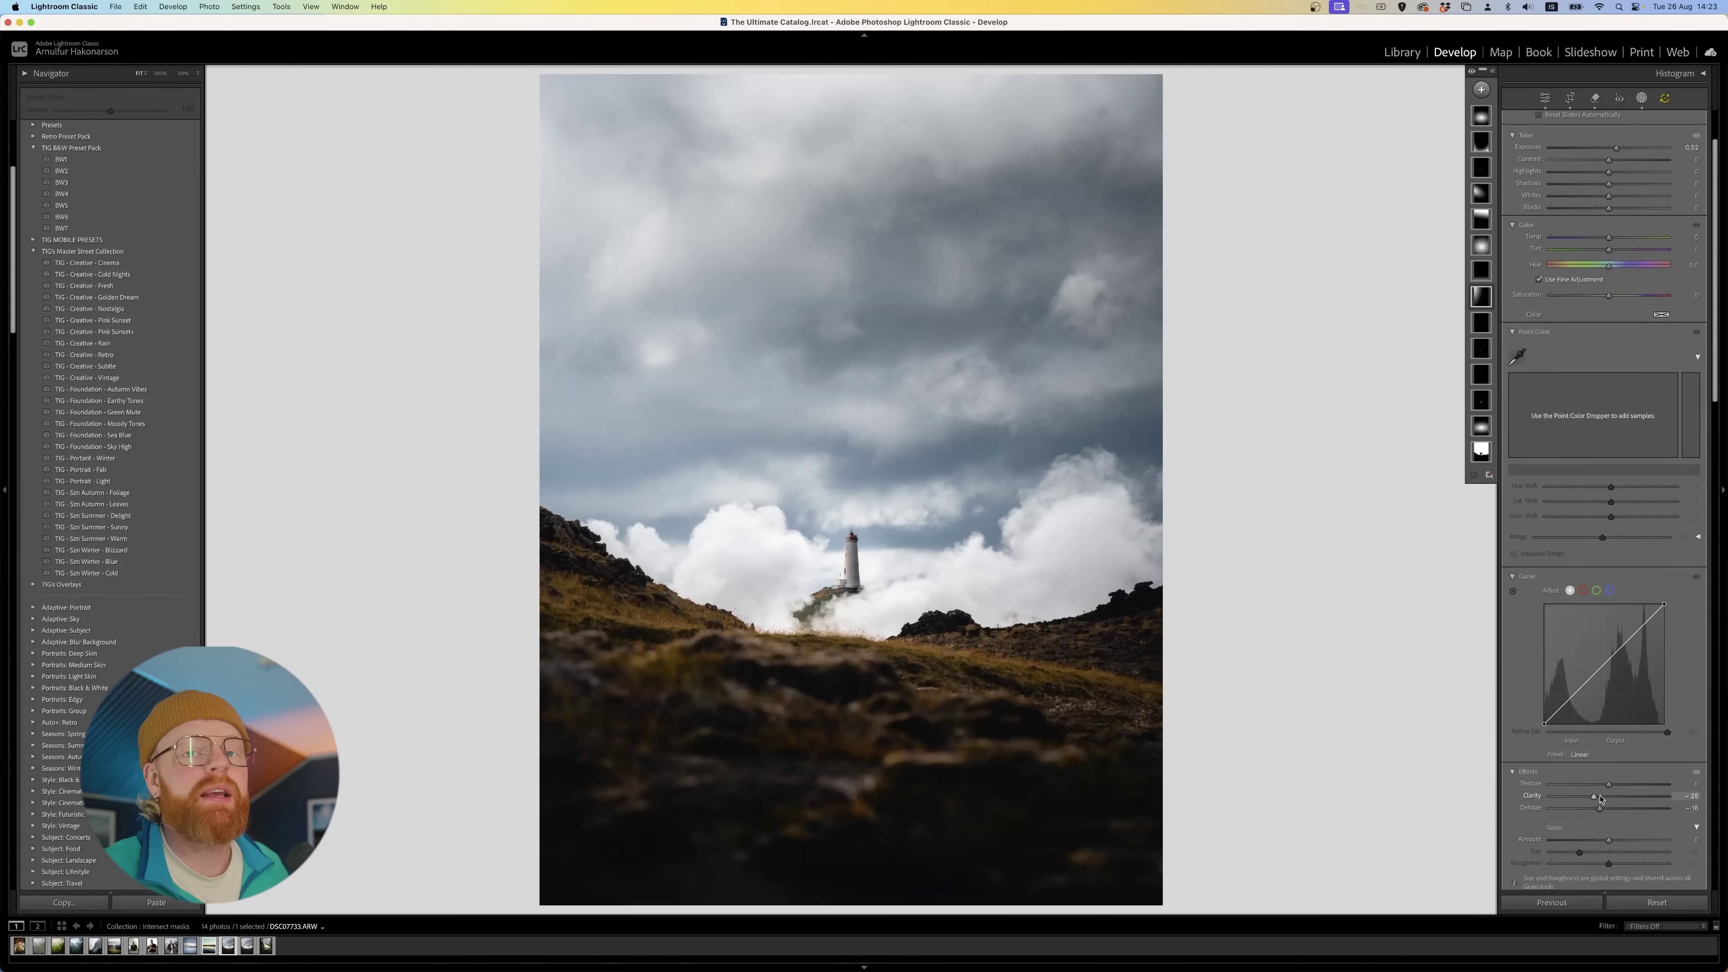
scroll(1606, 517, "up", 4)
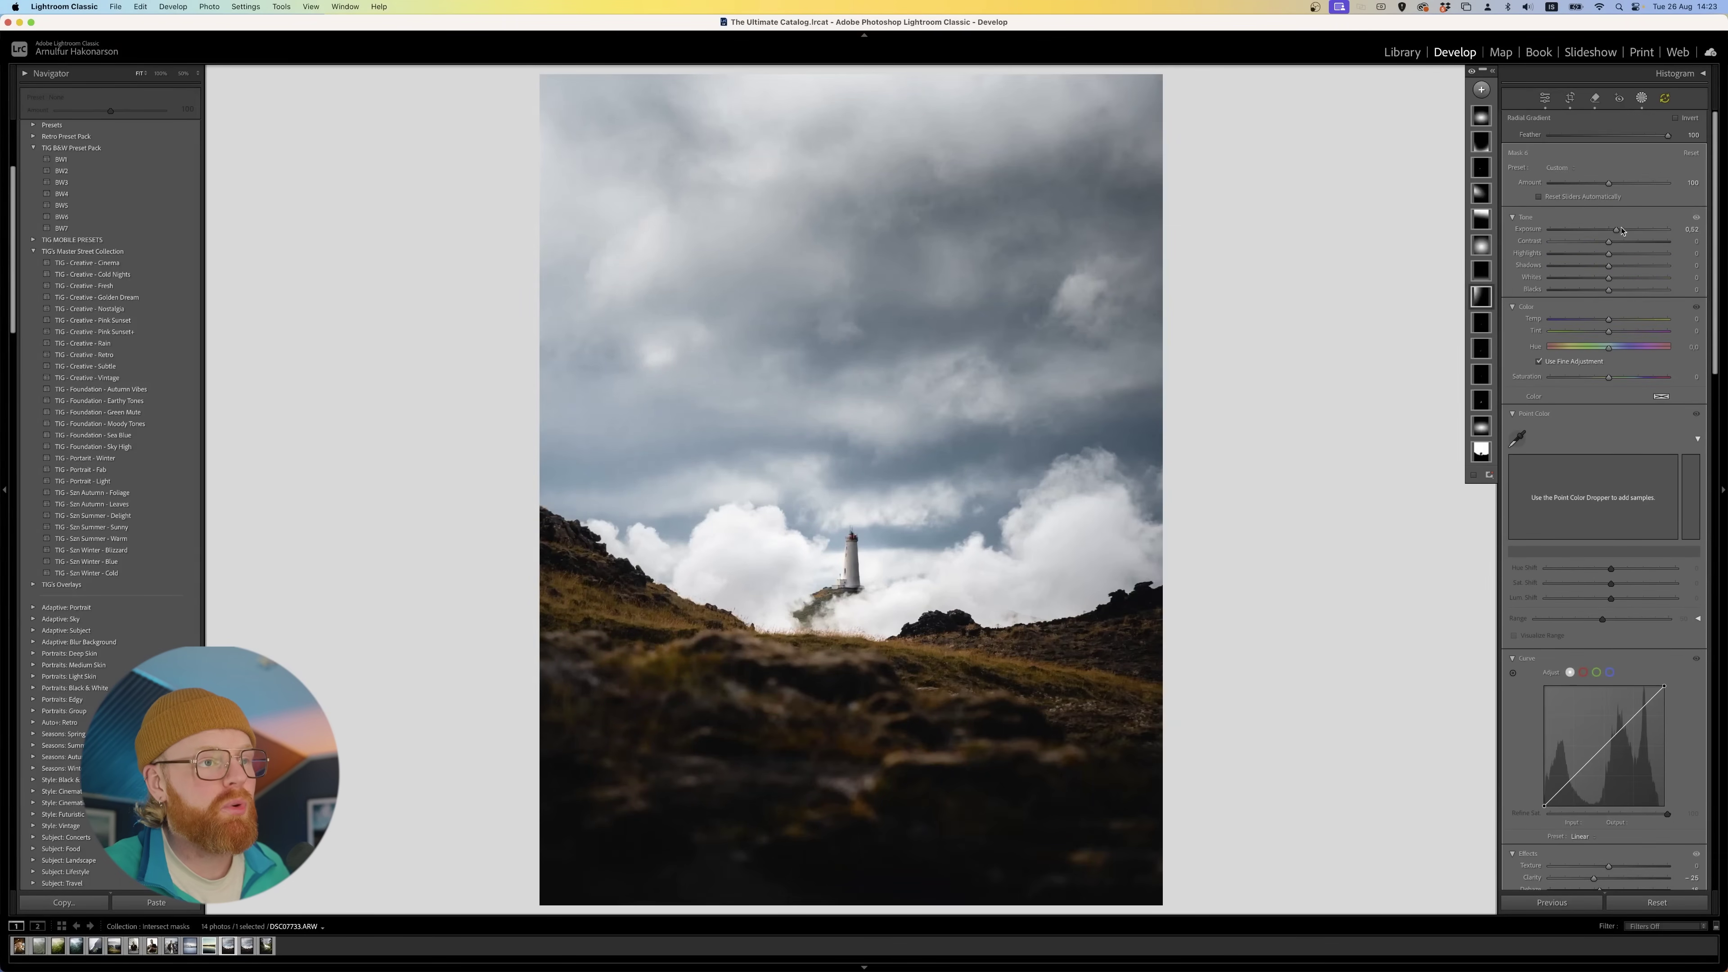
left_click_drag(1616, 231, 1612, 231)
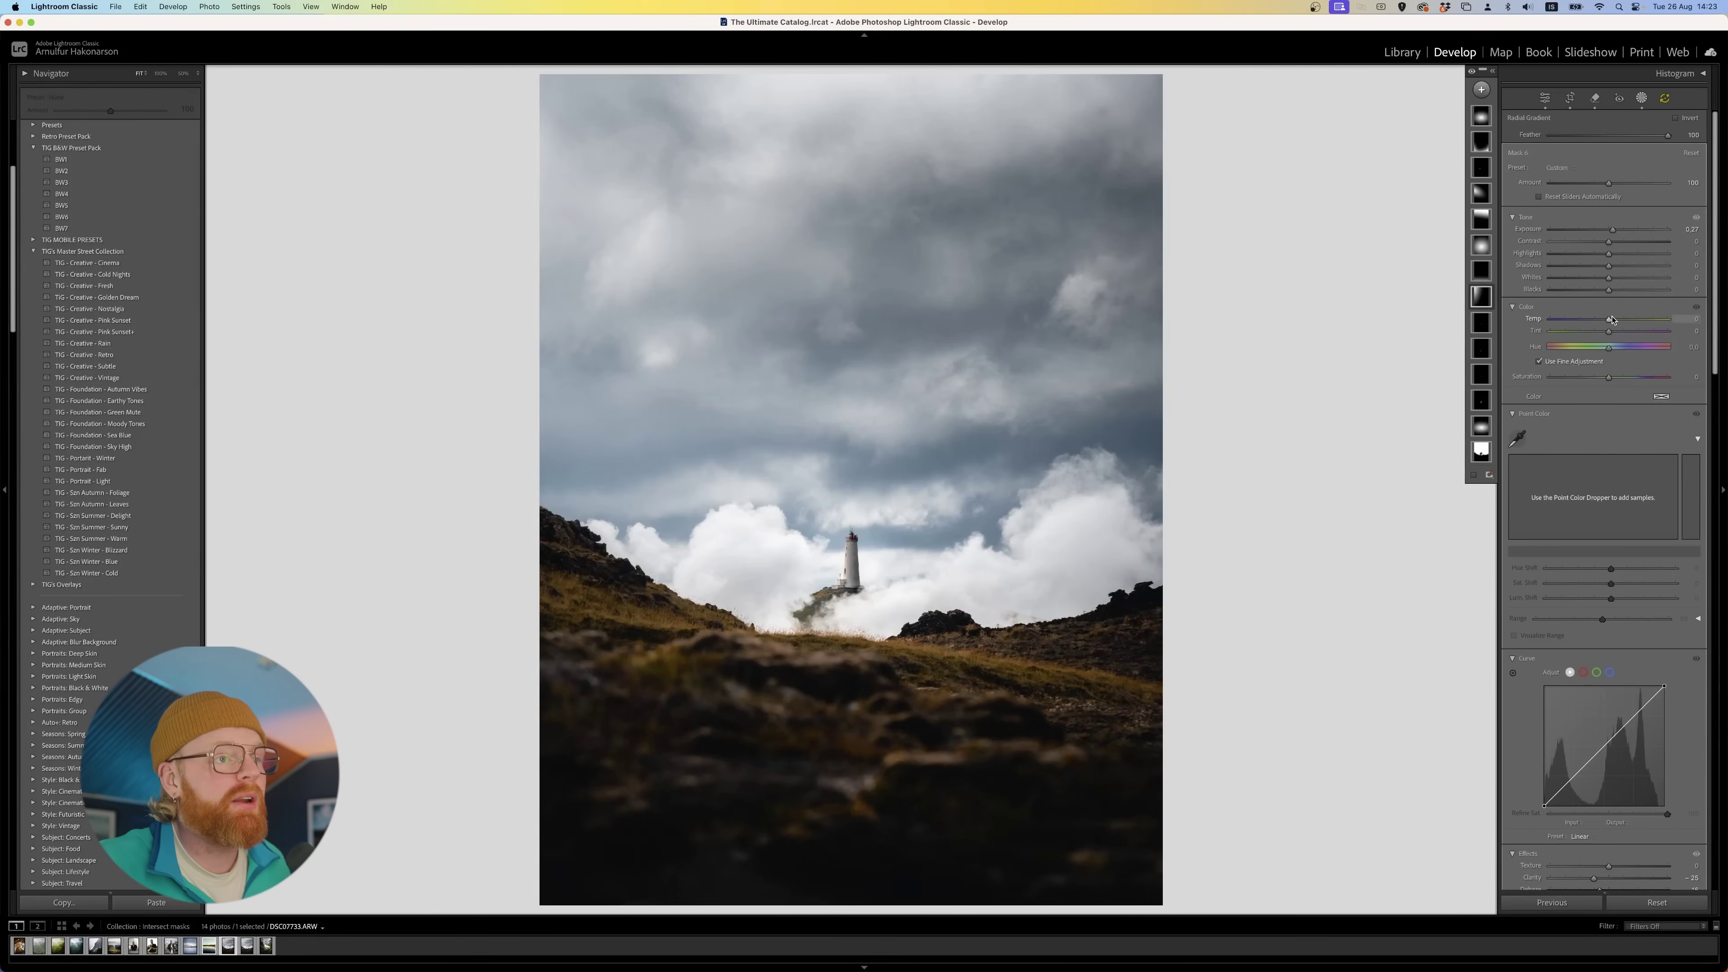
Try a much warmer temperature on the upper-left radial gradient, reset it, and nudge the light slightly at the sky's edge.
left_click_drag(1609, 319, 1626, 323)
double_click(1636, 320)
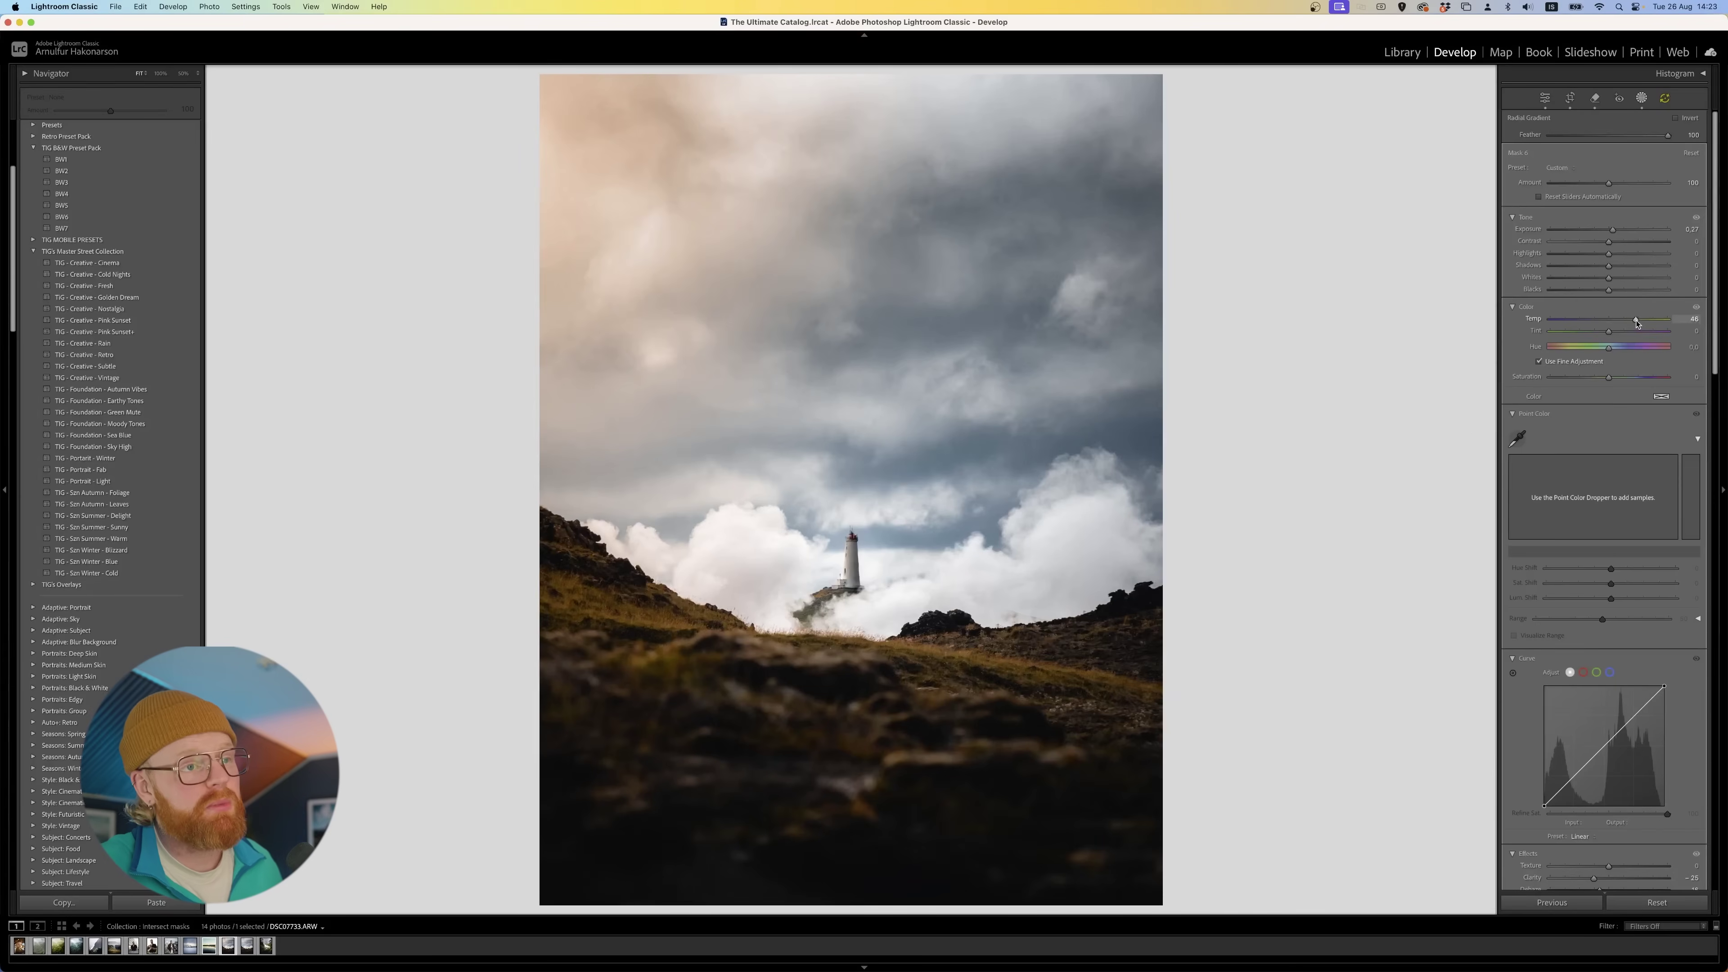
left_click_drag(550, 155, 525, 128)
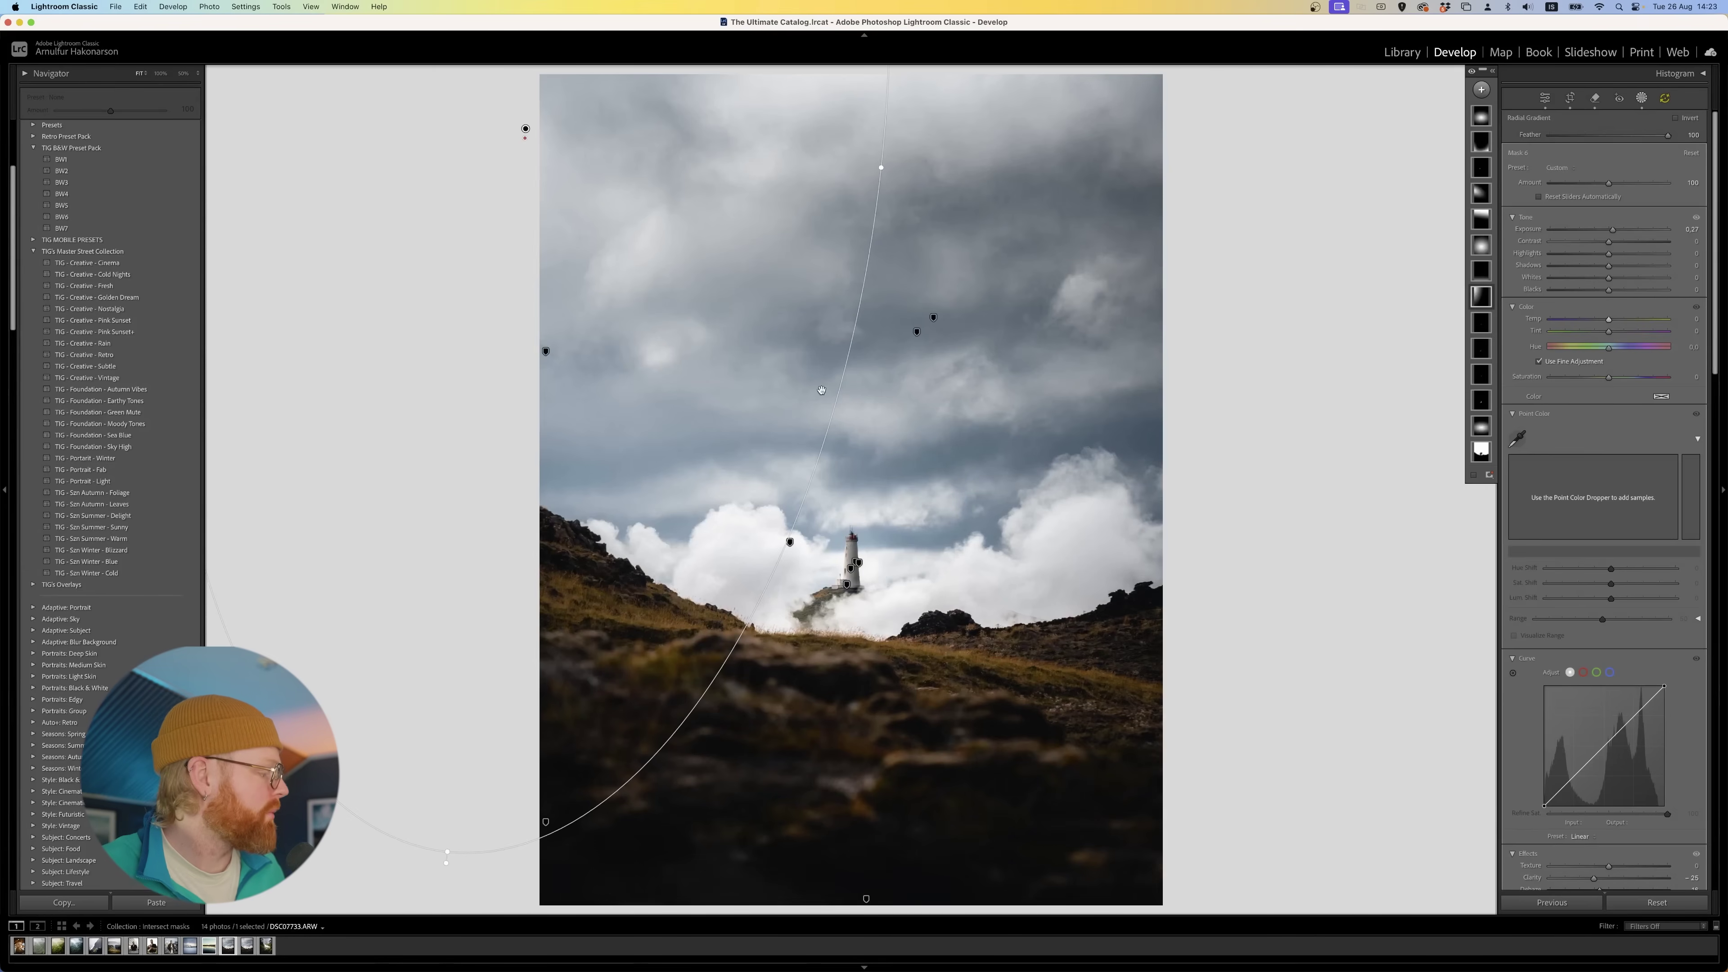
Open the fjord photo with the cruise ship for masking and select the linear gradient over its foreground.
left_click(1398, 54)
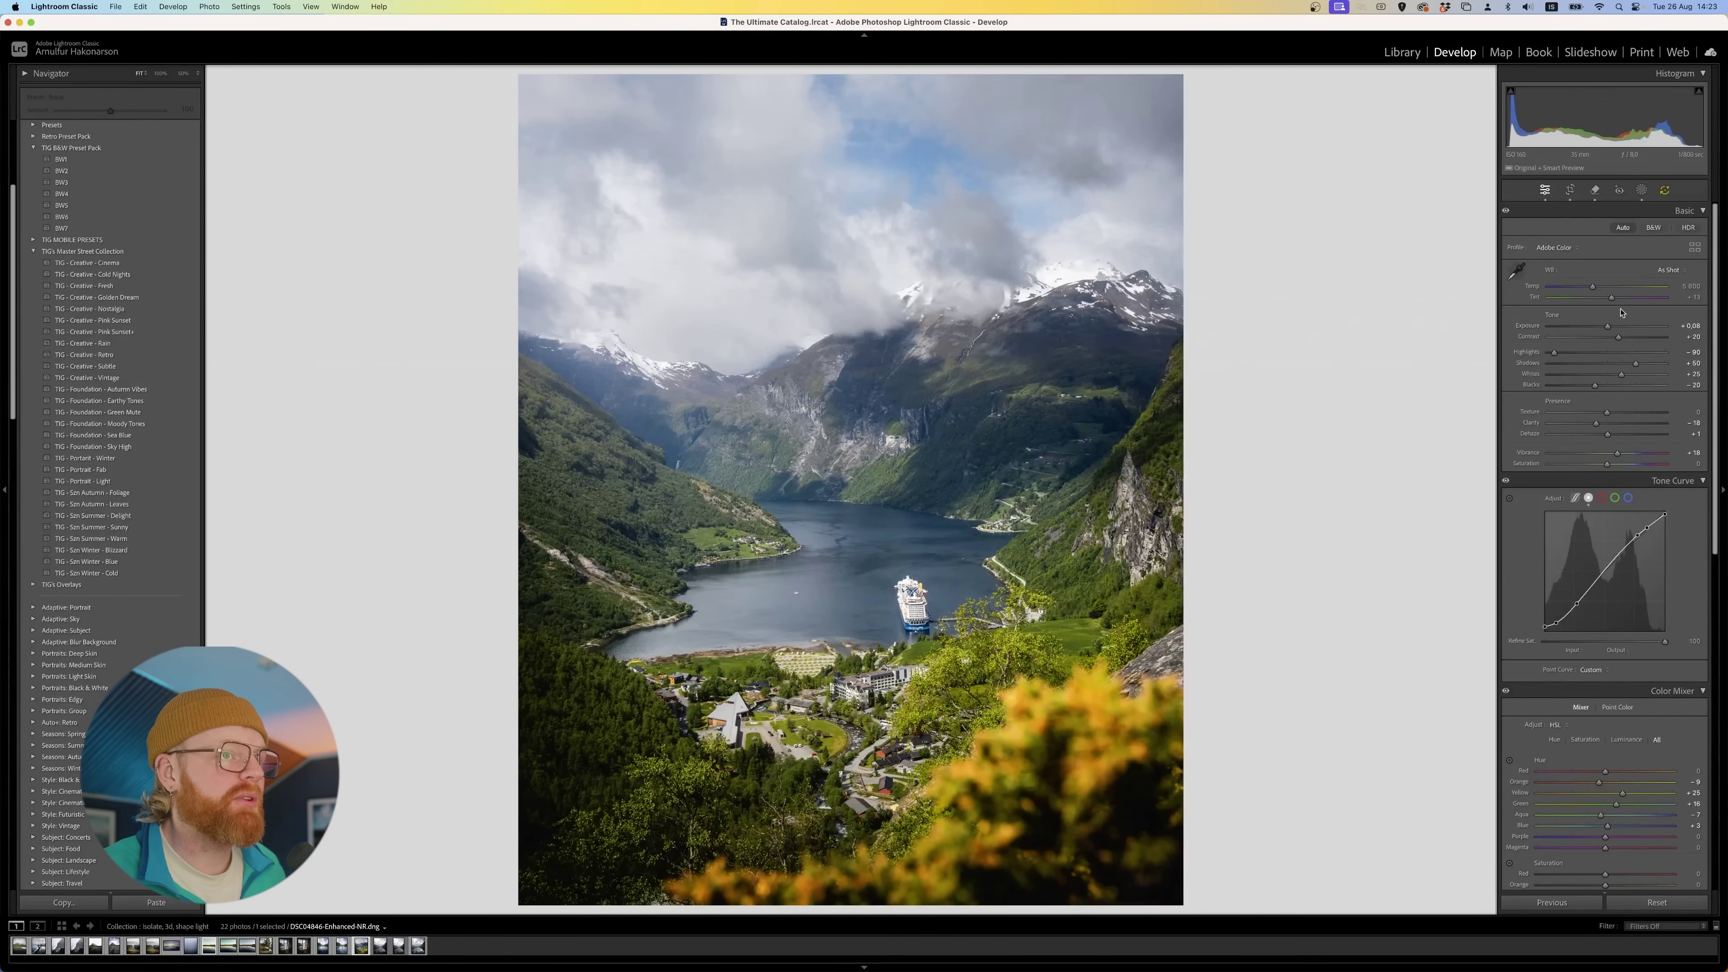
left_click(1641, 190)
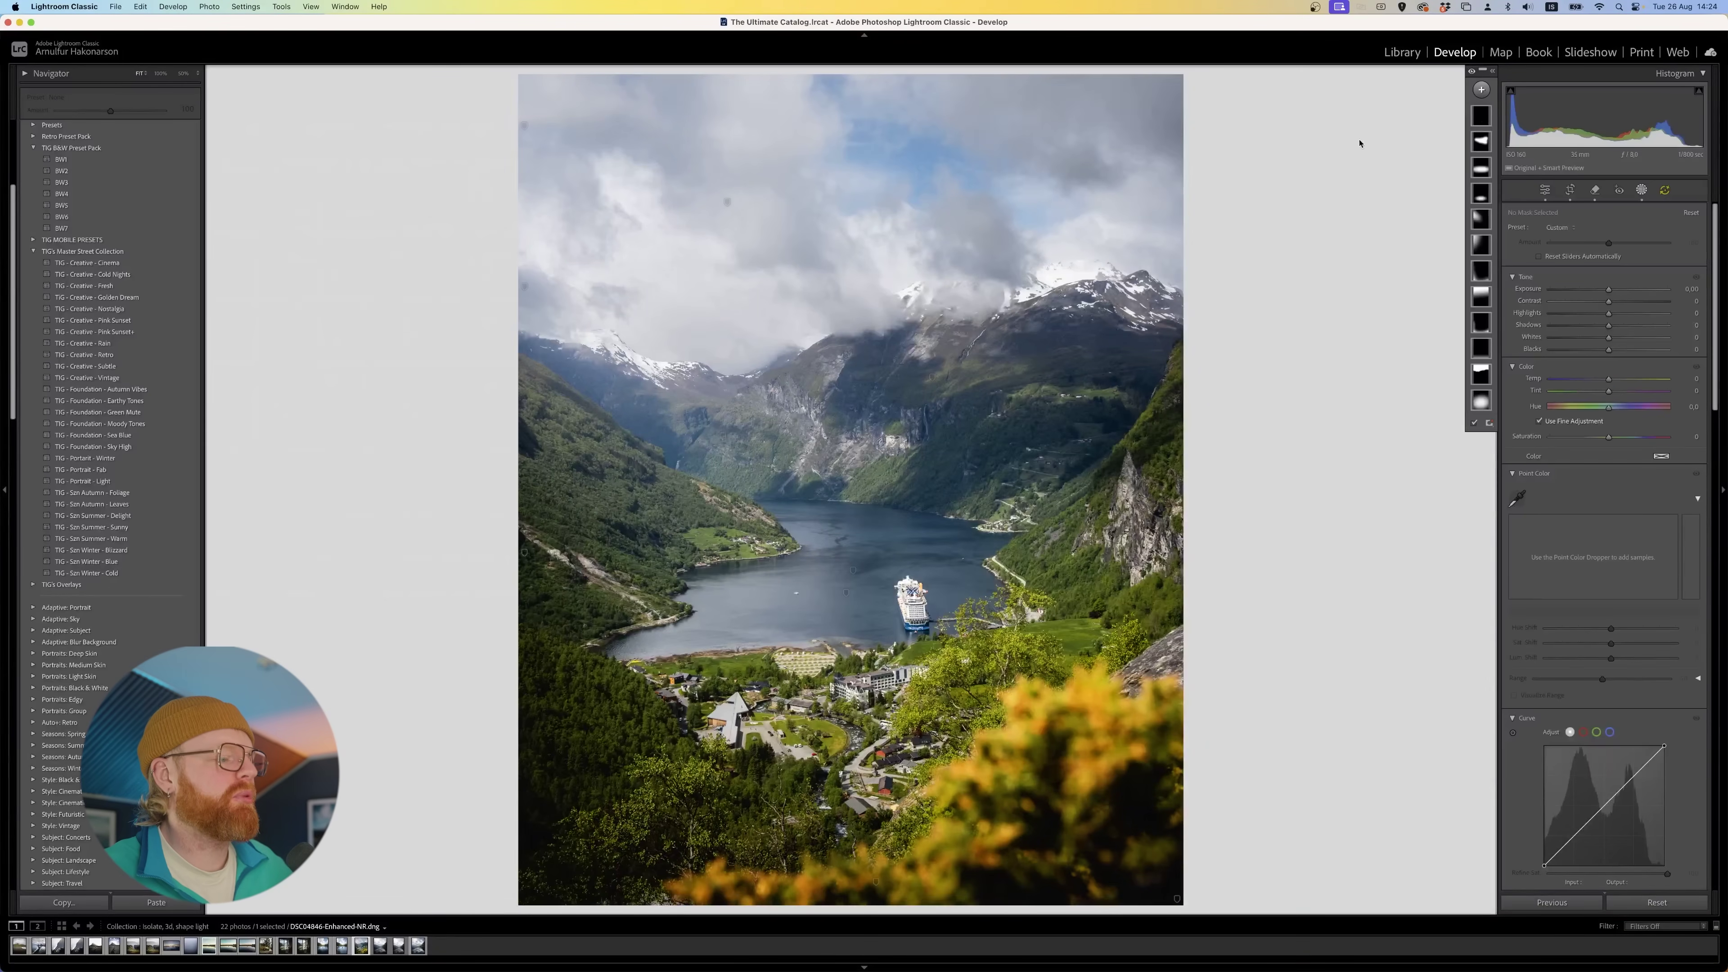
left_click(874, 884)
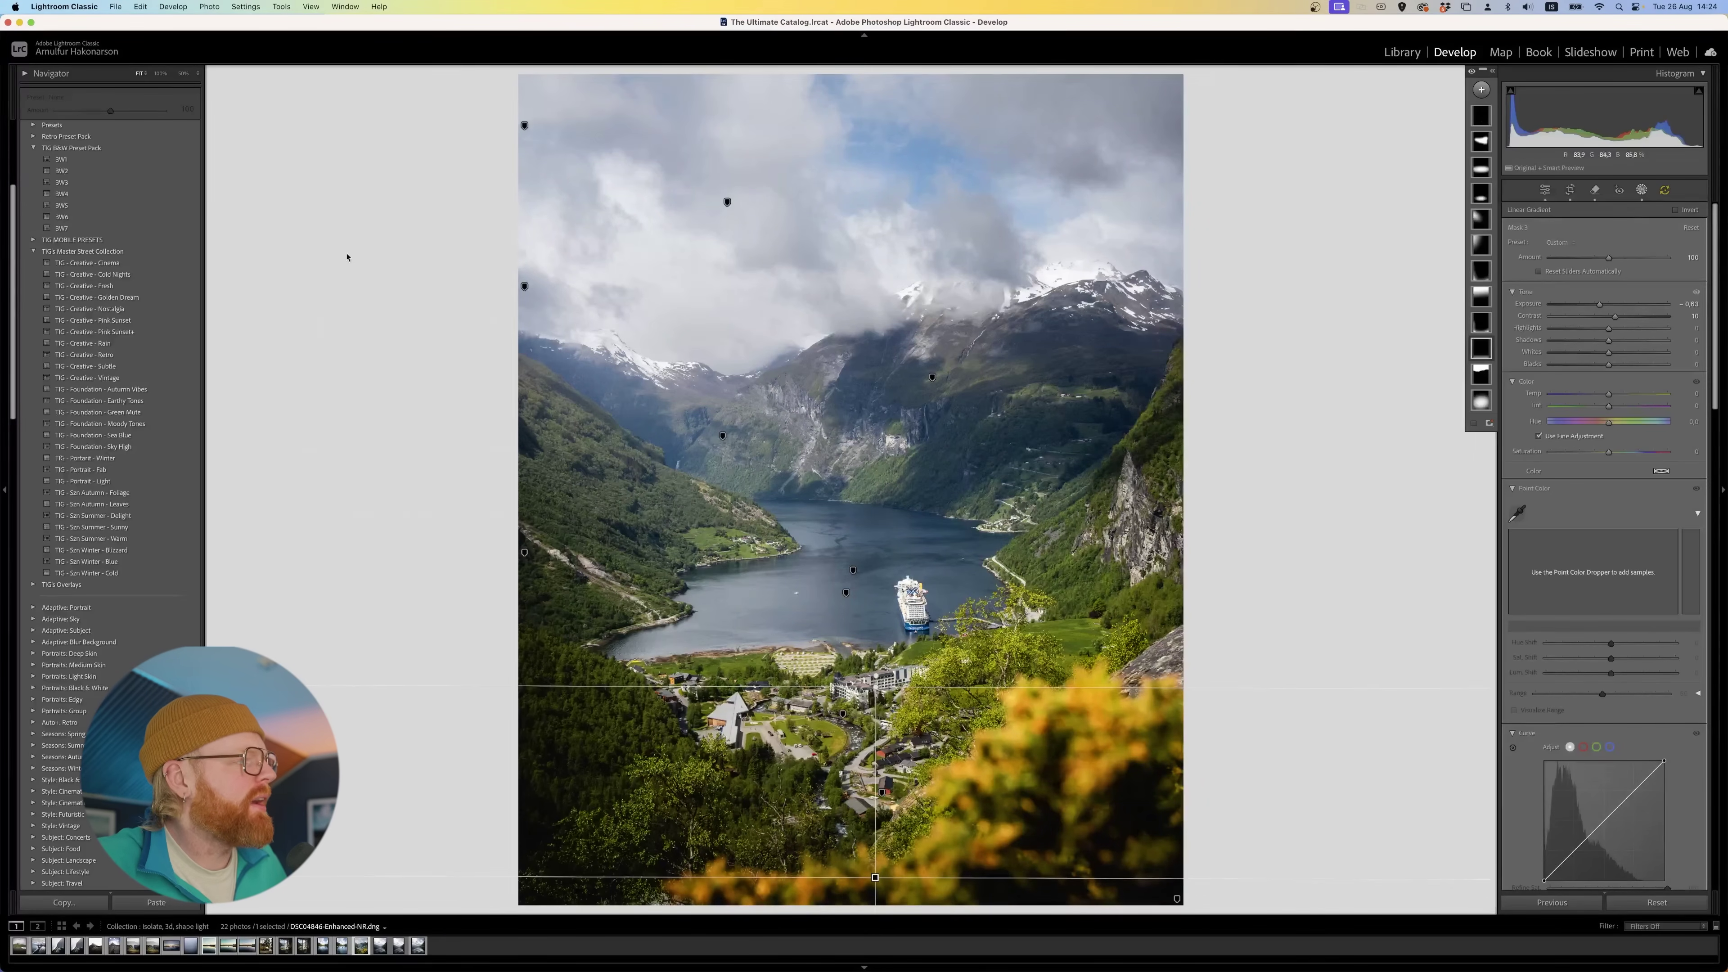
Select the radial gradient lights entering the fjord photo from the upper left and shift the lower one further into the valley.
key("shift+m")
left_click_drag(523, 123, 597, 311)
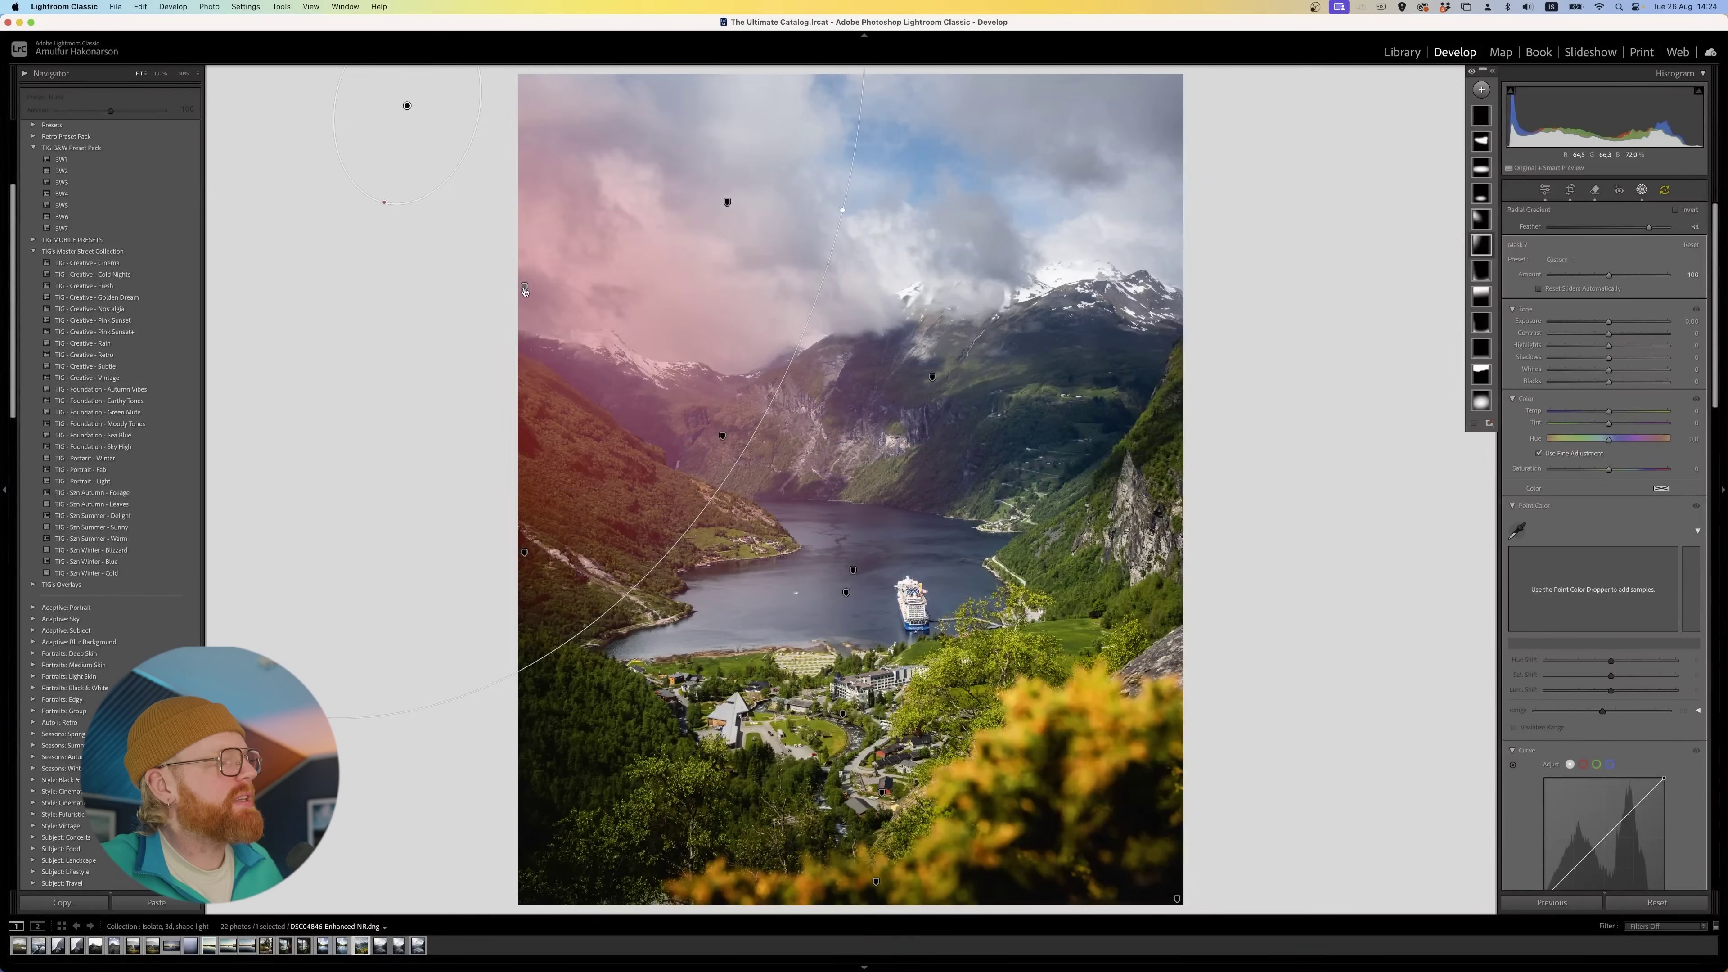
left_click_drag(472, 286, 537, 319)
left_click_drag(598, 410, 595, 396)
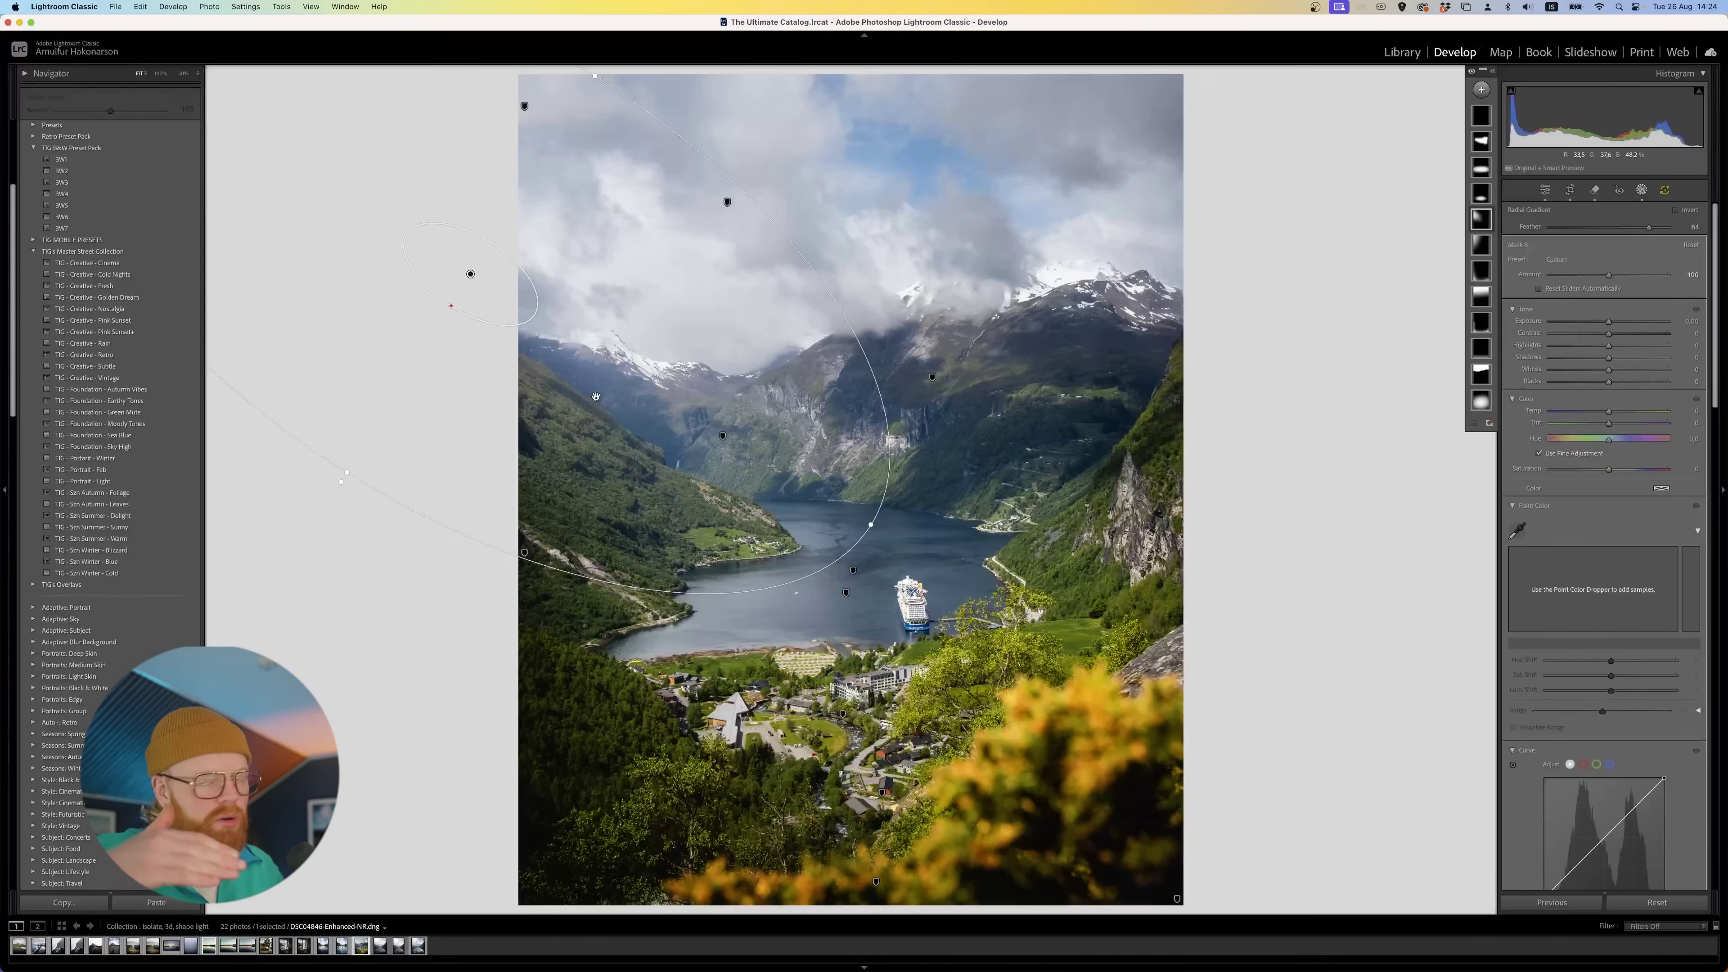
mouse_move(595, 396)
left_mouse_down()
mouse_move(404, 239)
mouse_move(629, 396)
left_mouse_up()
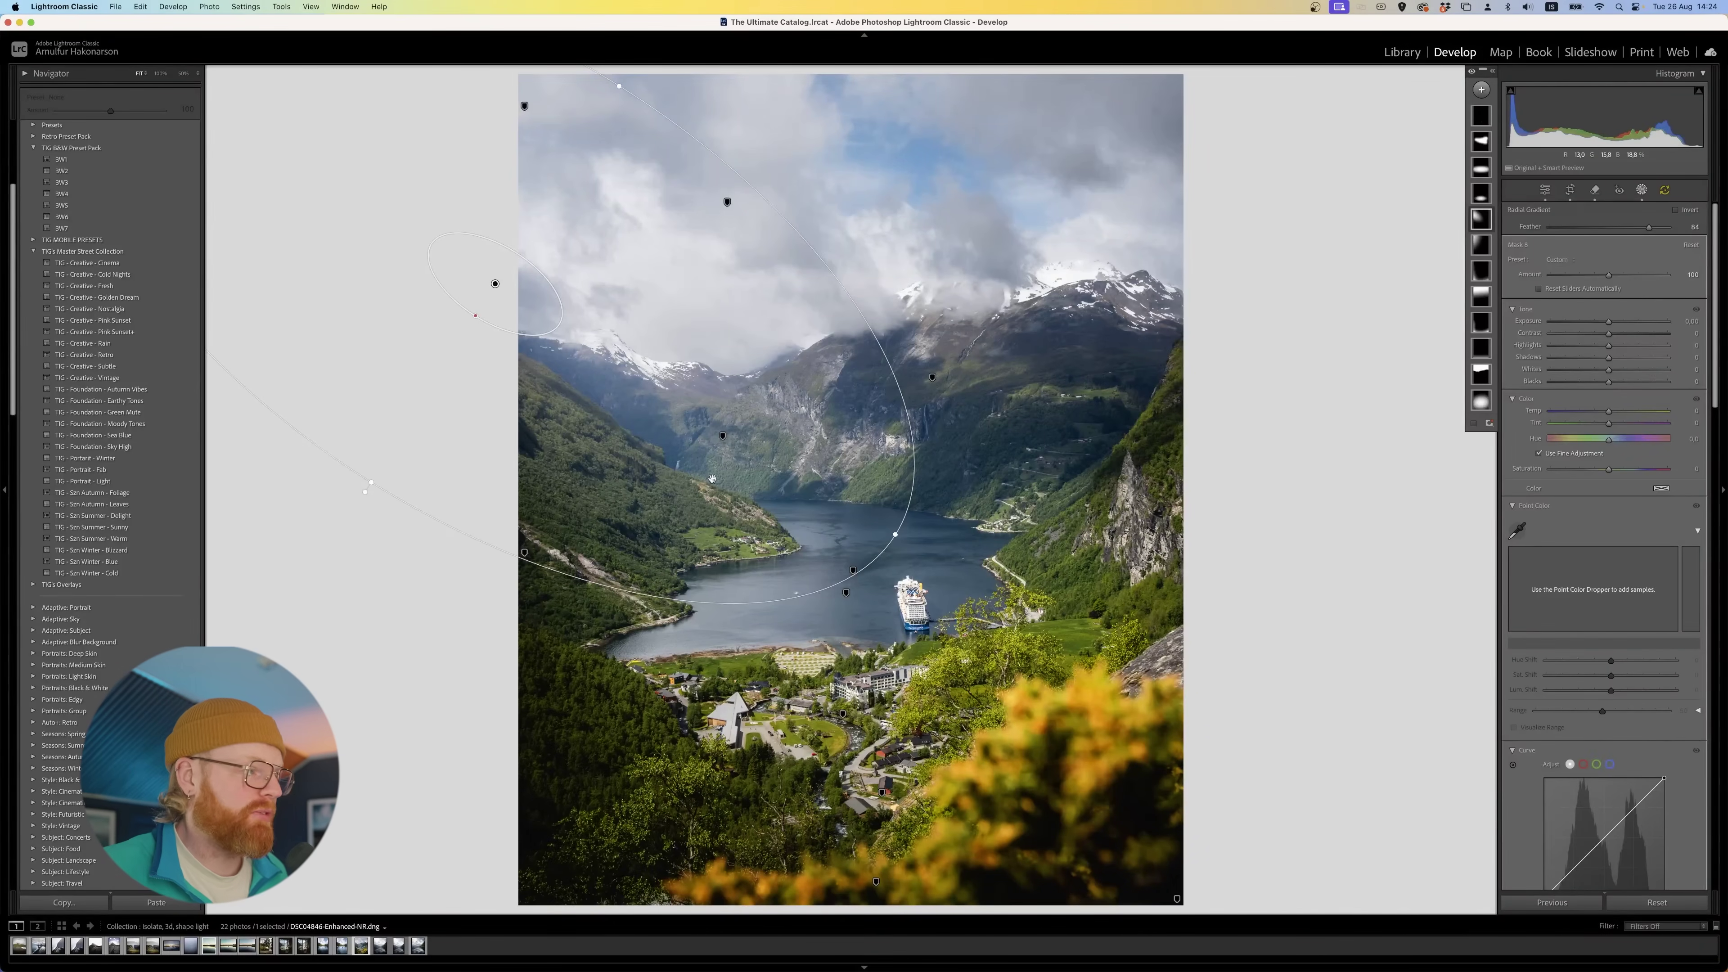
Select the large radial gradient mask centred on the fjord's water and nudge it over the subject area.
left_click(1482, 401)
left_click_drag(871, 450, 877, 417)
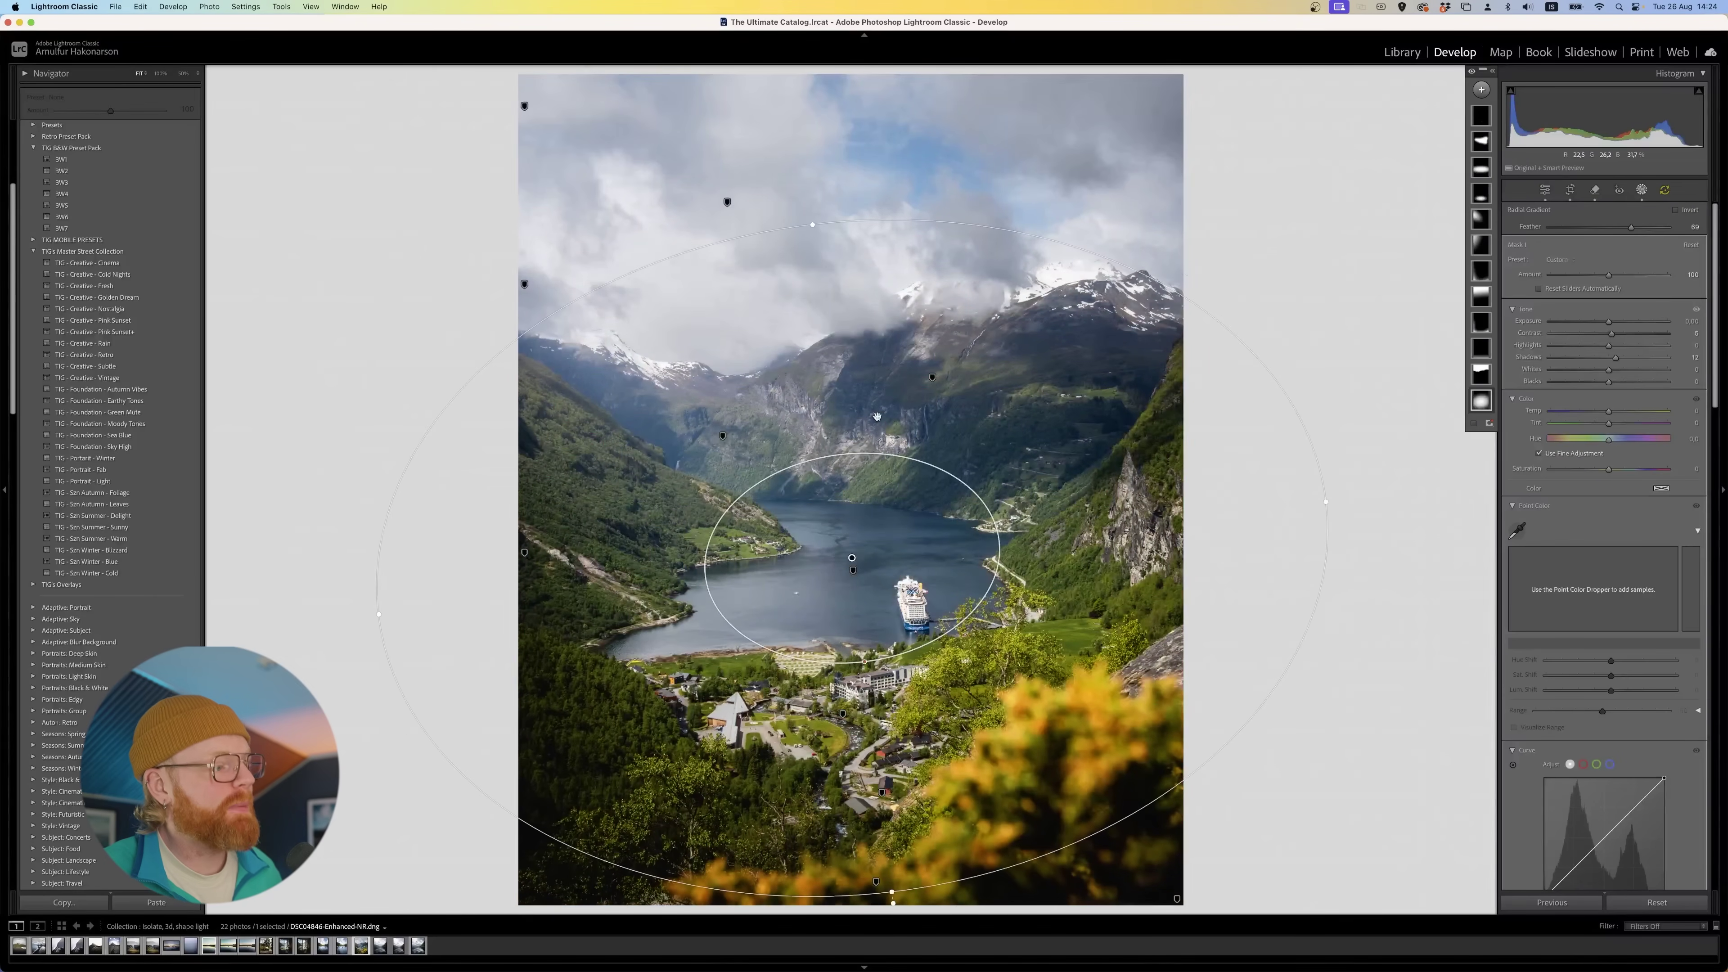